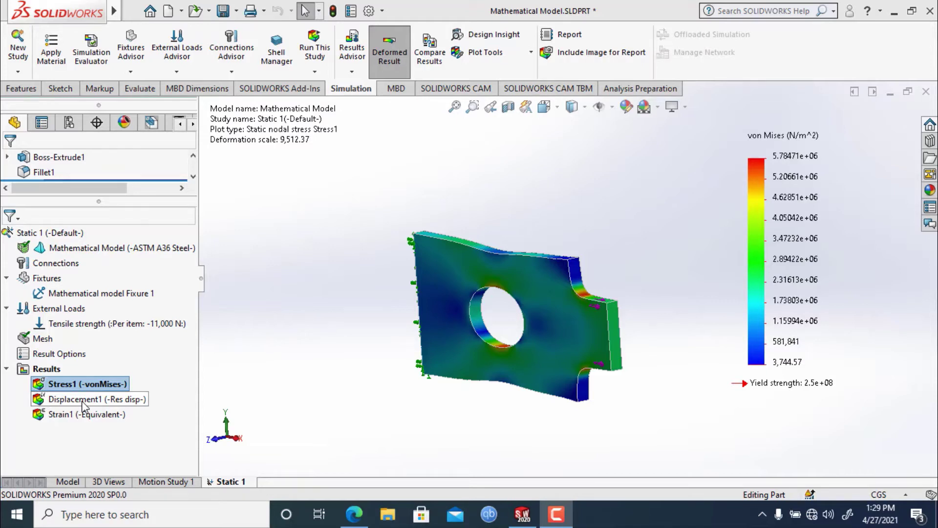
Show the Displacement1 result plot of the Static 1 study and move its URES colour legend slightly up and toward the model.
right_click(82, 402)
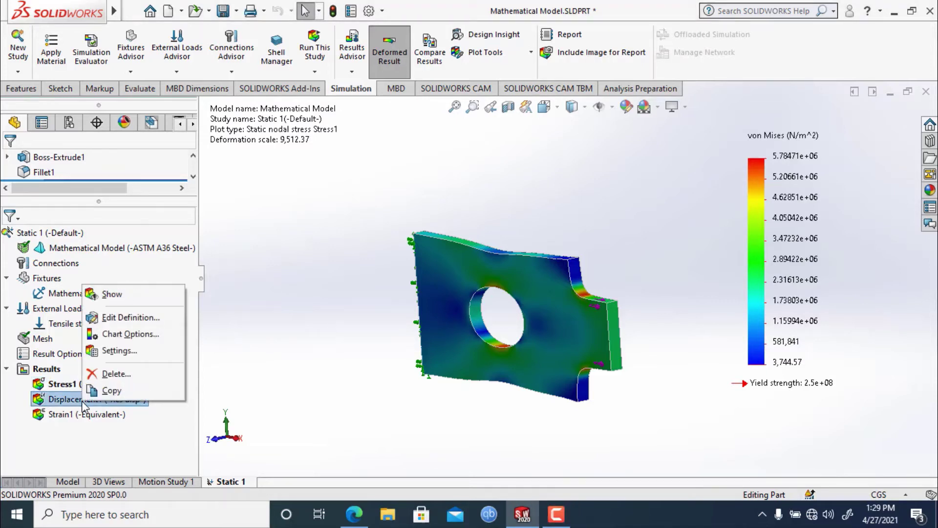
click(125, 296)
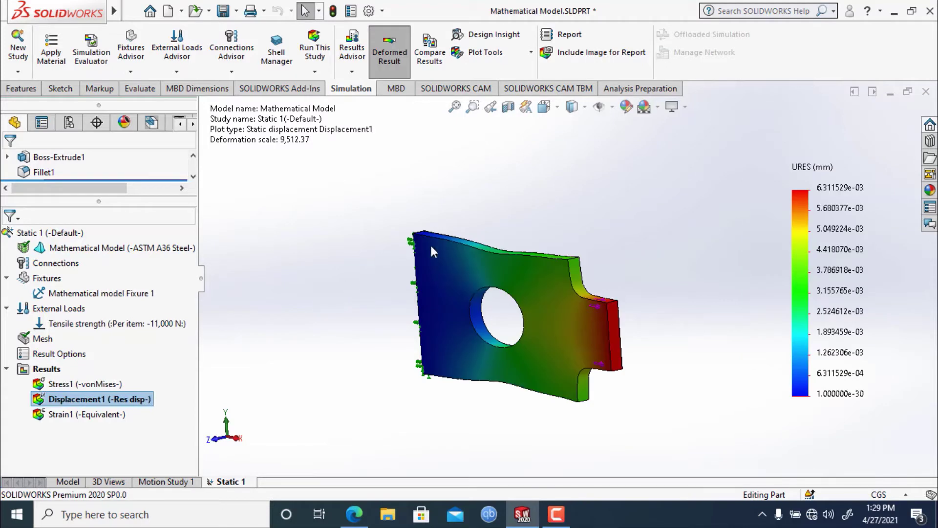
middle_drag(549, 194, 529, 226)
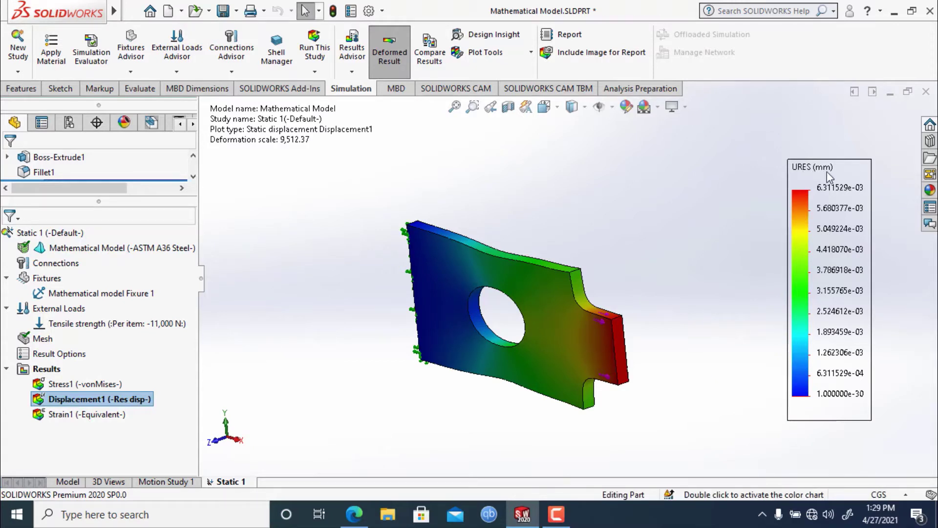
drag(827, 172, 798, 146)
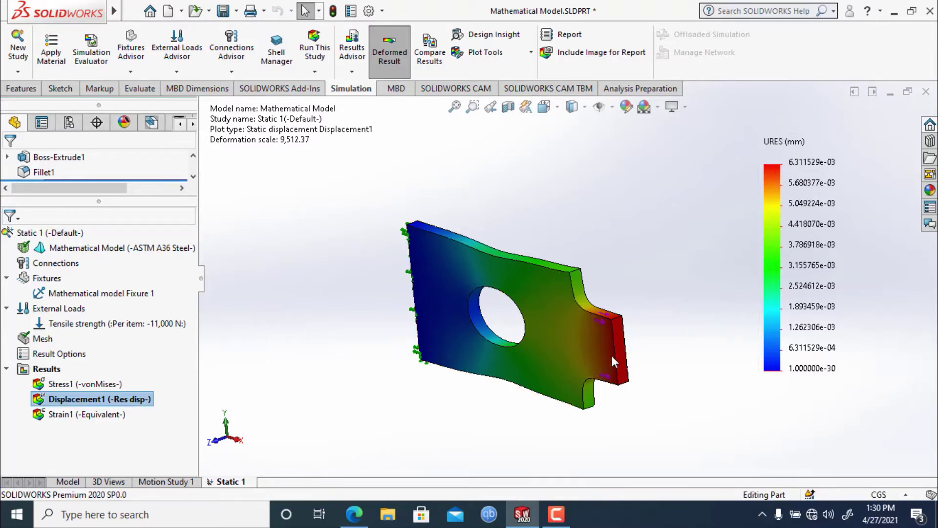
middle_drag(612, 356, 672, 195)
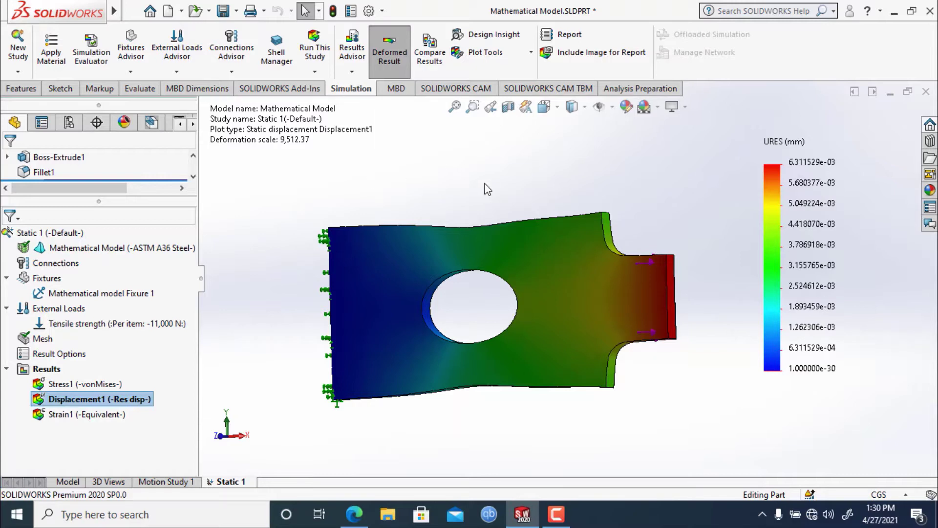
middle_drag(487, 189, 473, 203)
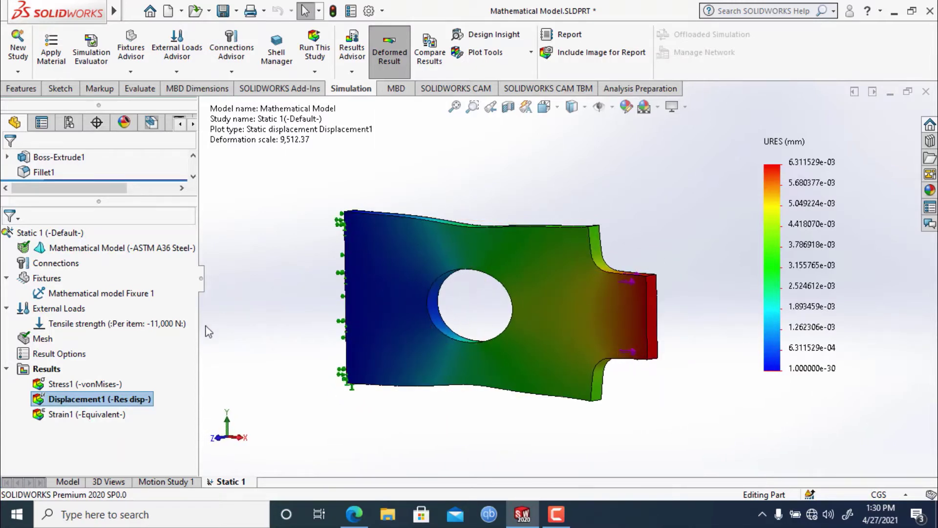
Try the Point, Line and Discrete fringe options on the displacement plot and return the fringe option to Continuous.
right_click(133, 403)
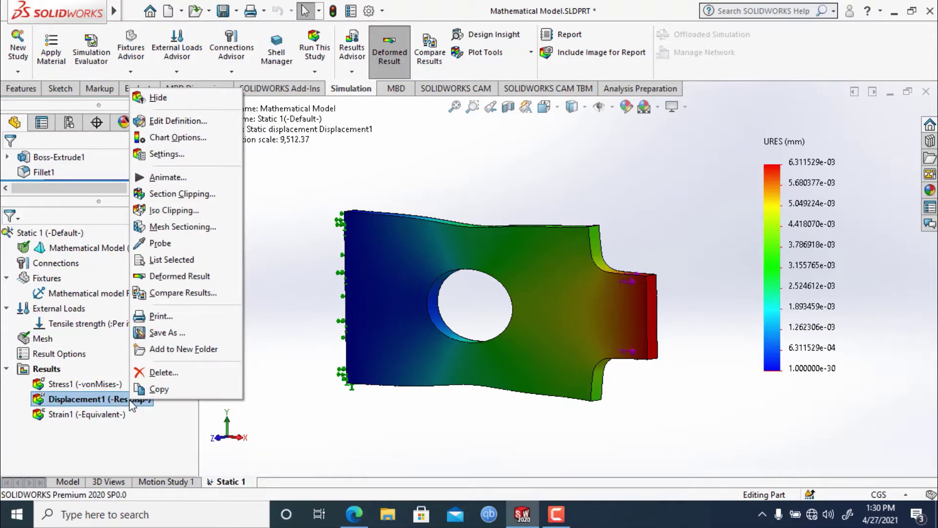
click(166, 154)
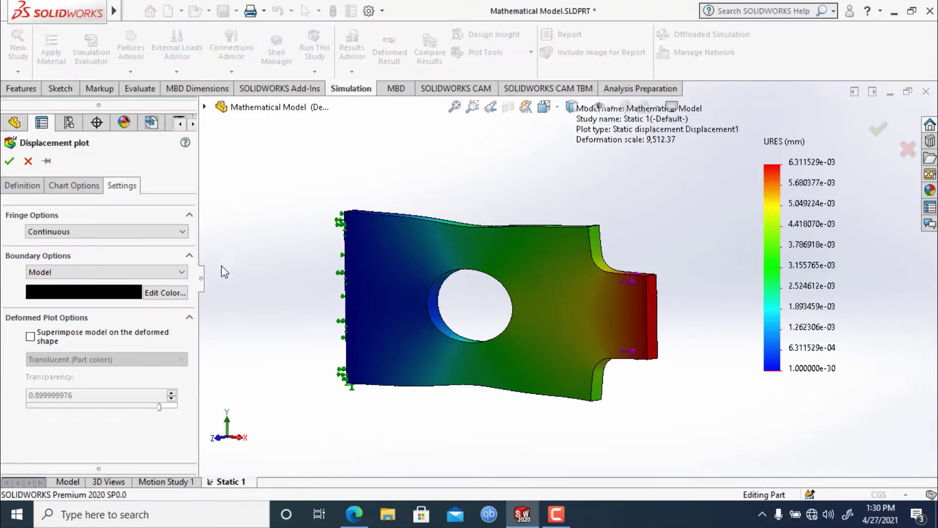
click(111, 233)
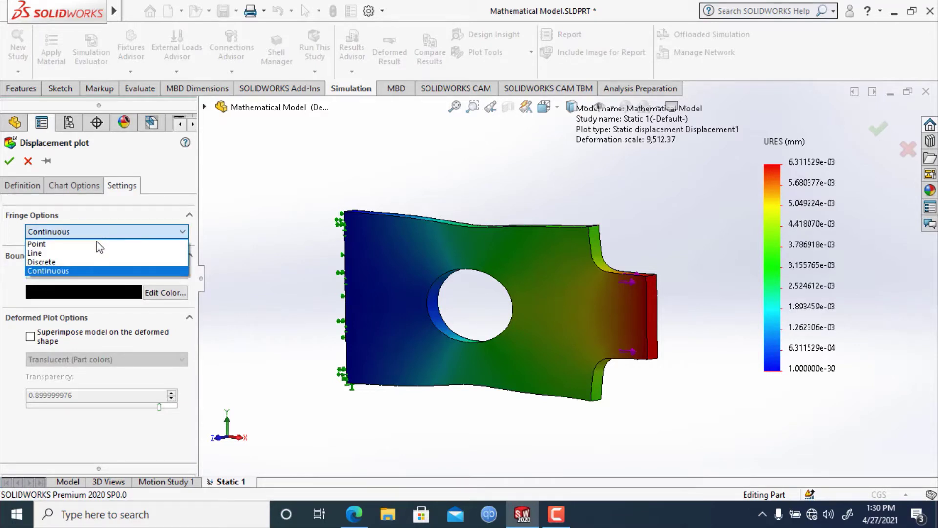
click(96, 244)
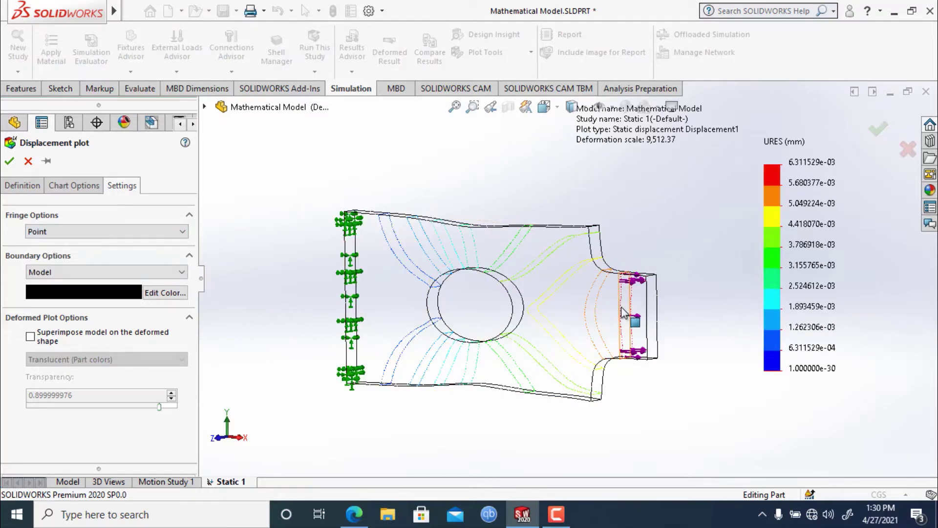
middle_drag(693, 266, 719, 248)
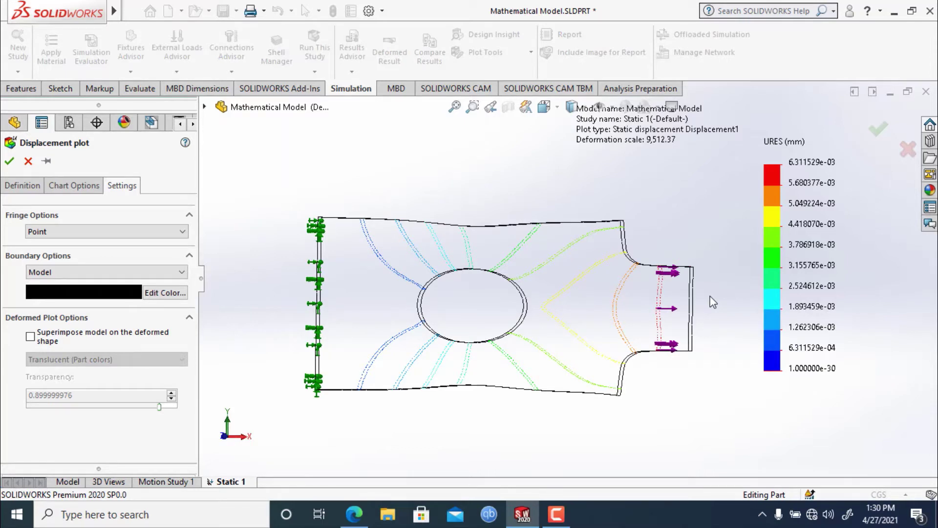
click(137, 234)
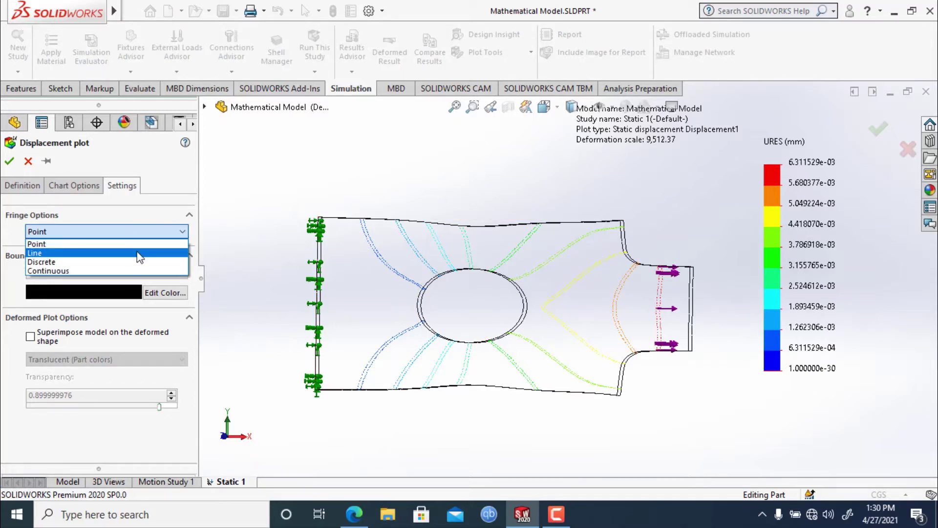
click(140, 253)
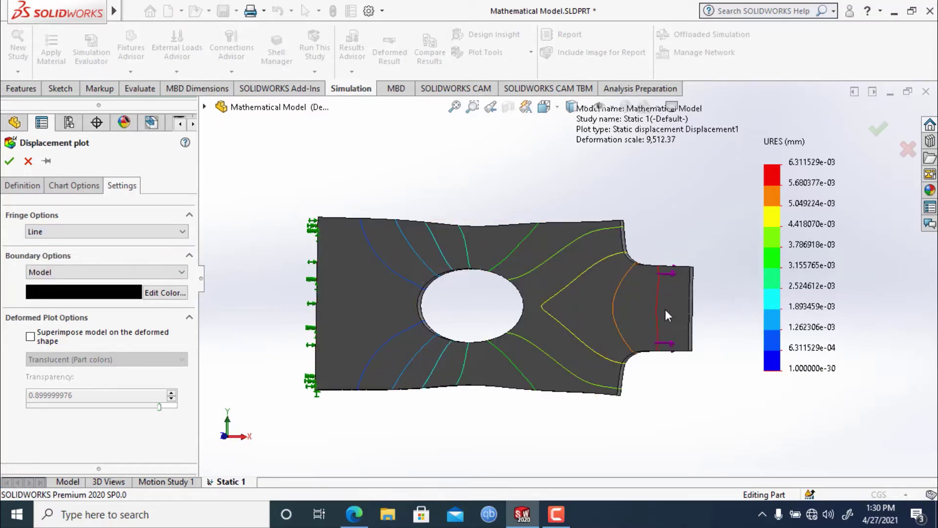
click(145, 233)
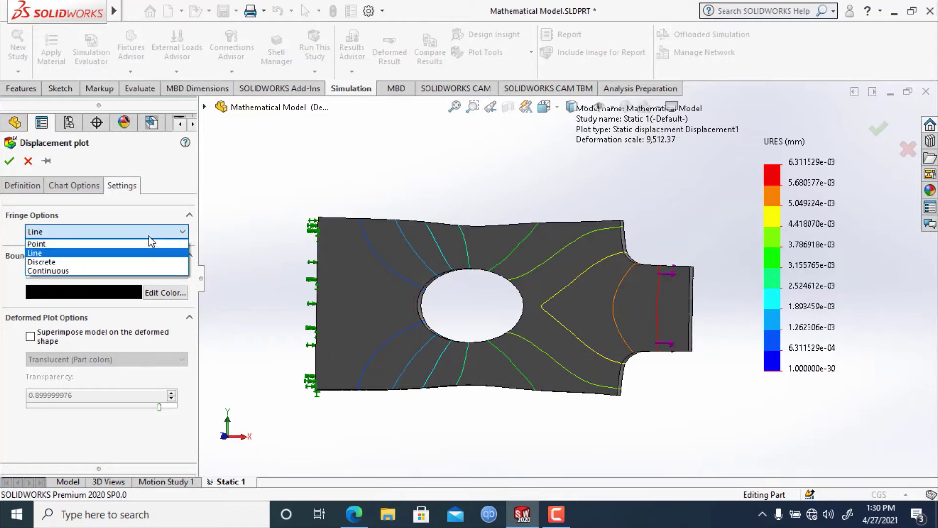
click(130, 262)
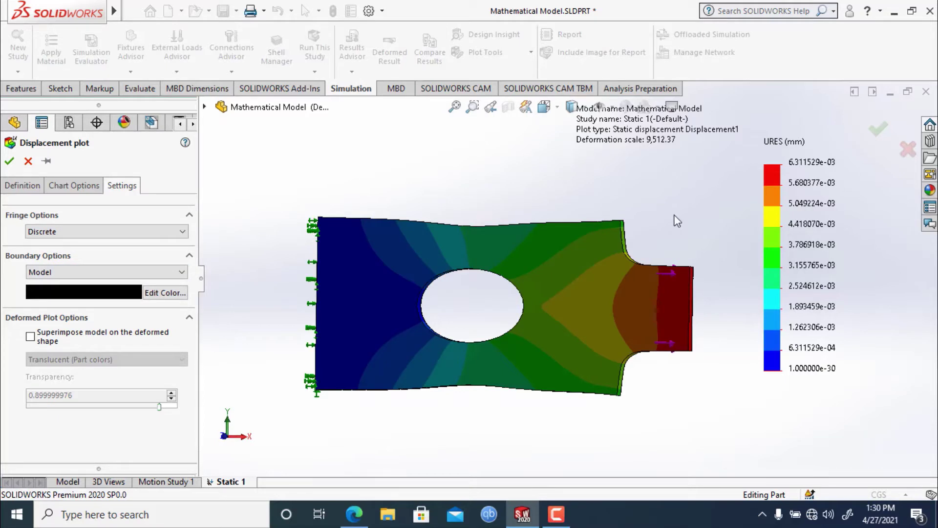
click(49, 233)
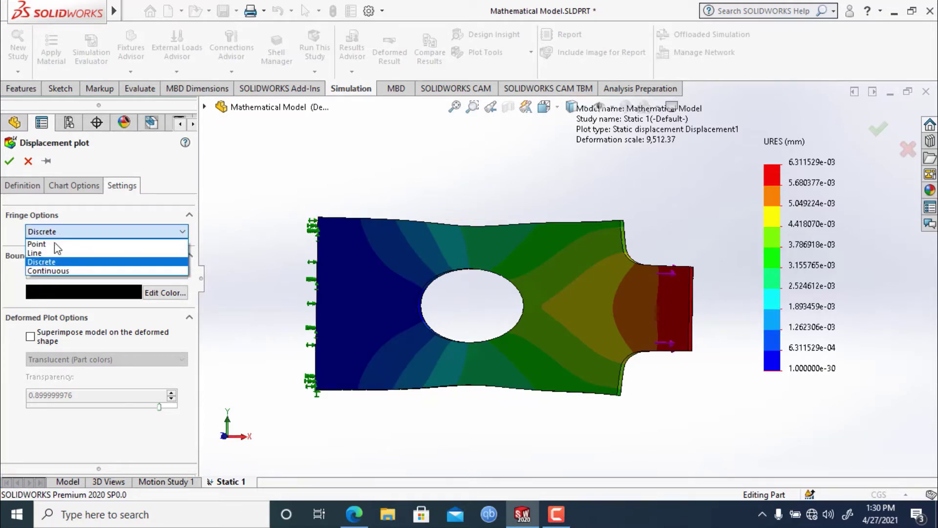
click(54, 272)
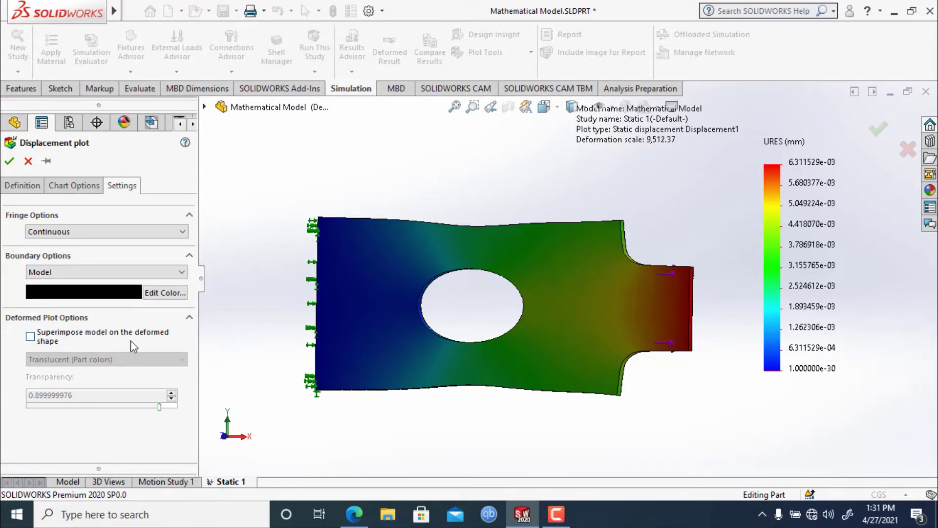
Try superimposing the translucent model on the deformed shape with a transparency of 0.66, and discard the plot settings.
click(31, 337)
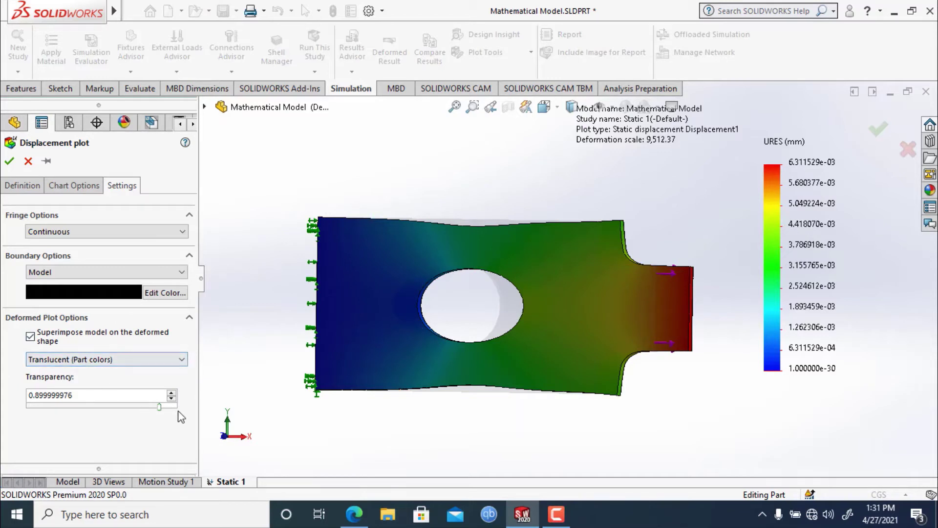
scroll(151, 409, down, 4)
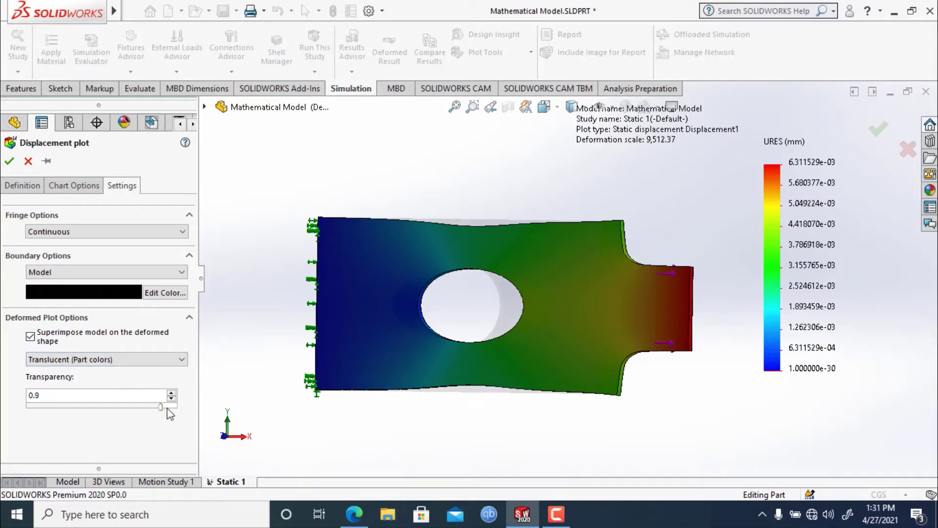
drag(155, 419, 122, 421)
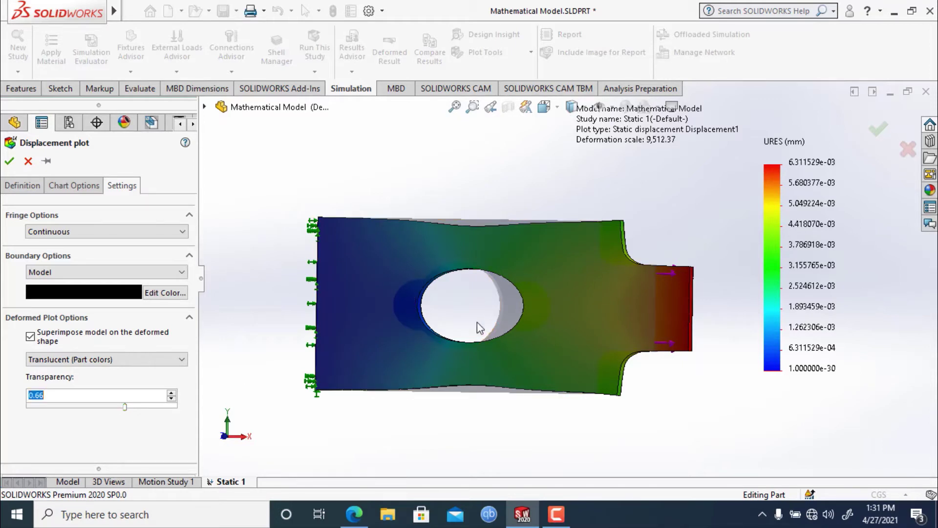
middle_drag(495, 340, 645, 284)
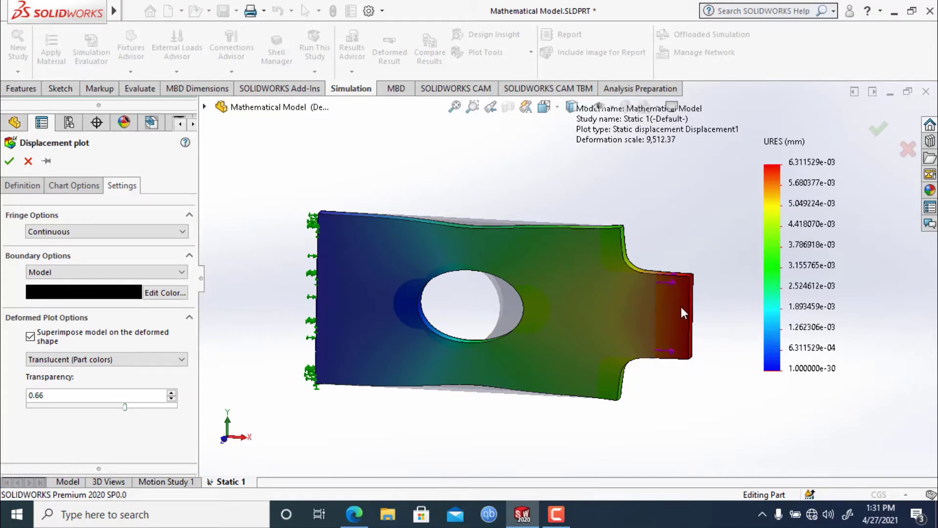
middle_drag(684, 225, 685, 245)
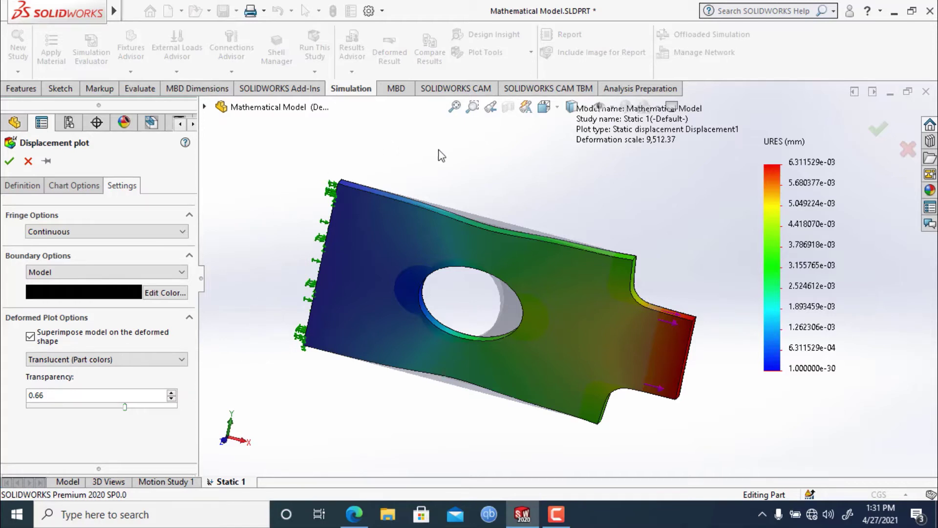
middle_drag(457, 153, 264, 173)
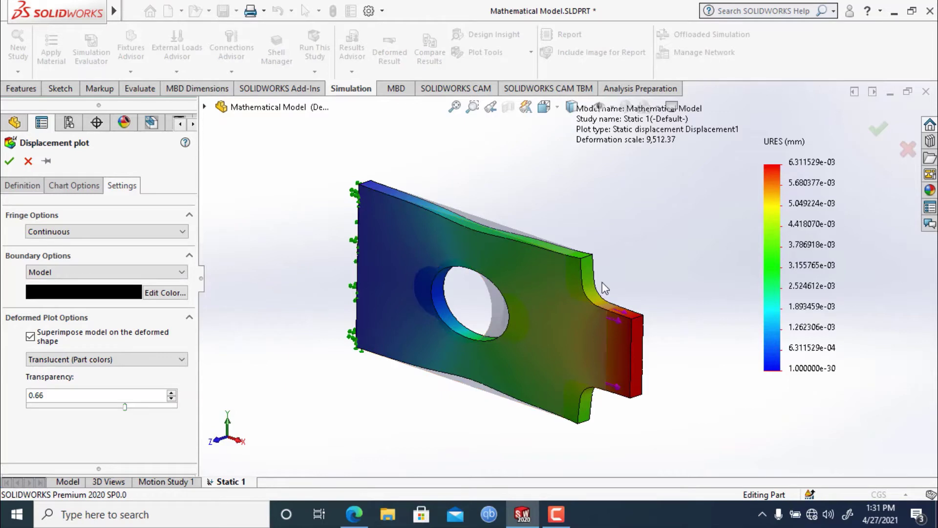
middle_drag(604, 286, 629, 238)
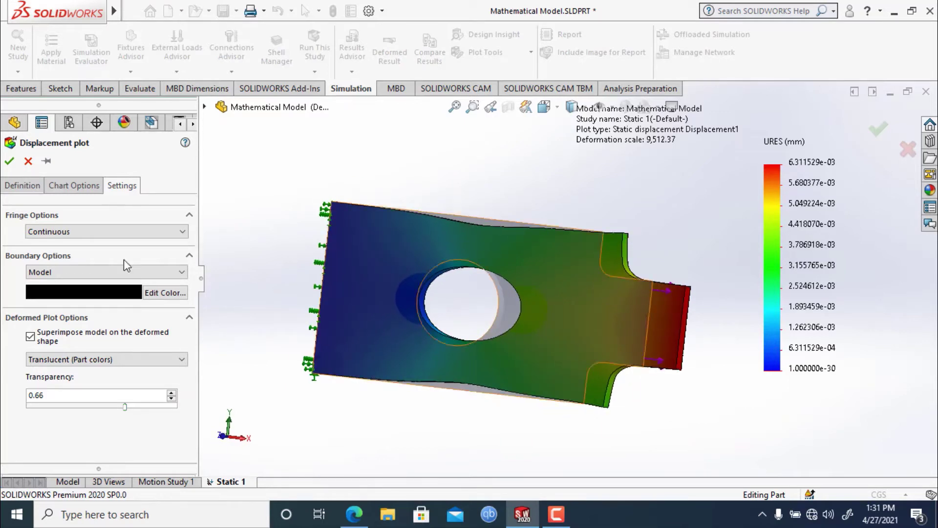
click(26, 162)
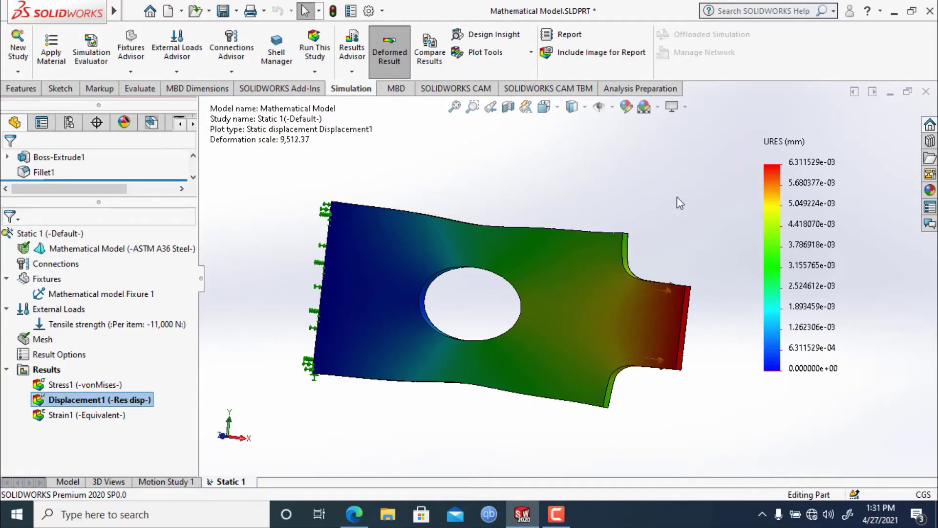
Animate the Displacement1 plot and slow the animation speed to 28.
middle_drag(676, 197, 680, 237)
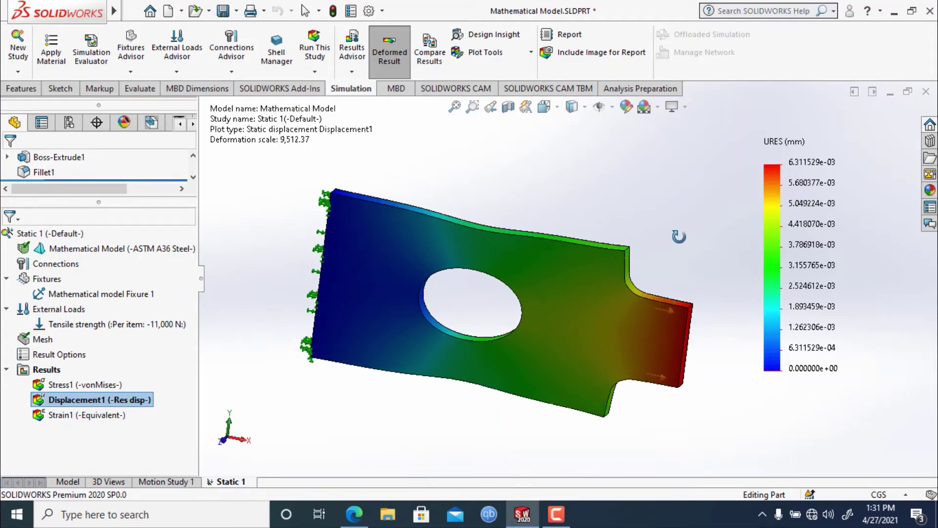
key(ctrl+1)
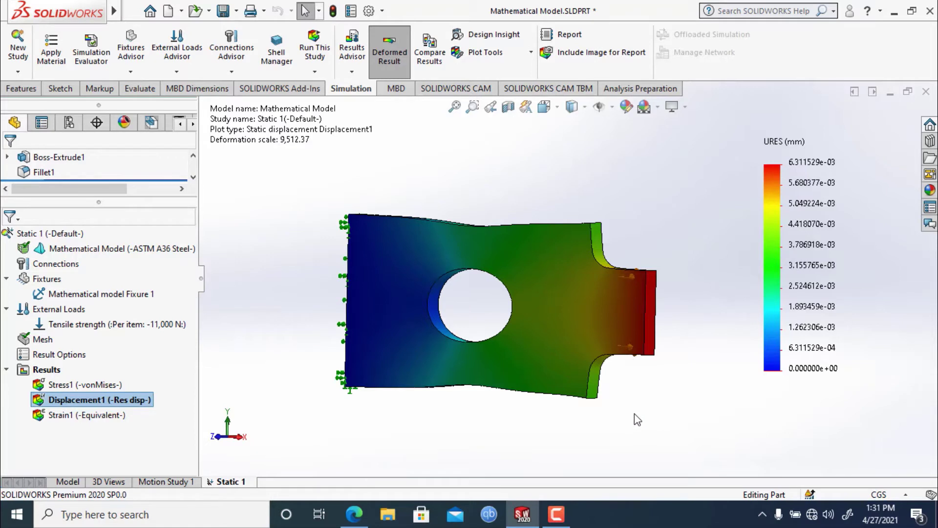
scroll(634, 414, up, 2)
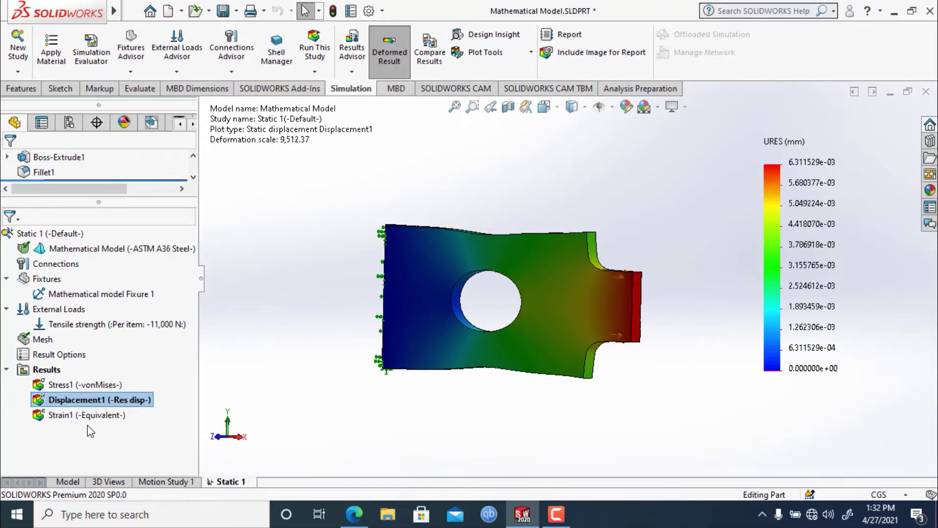
click(92, 441)
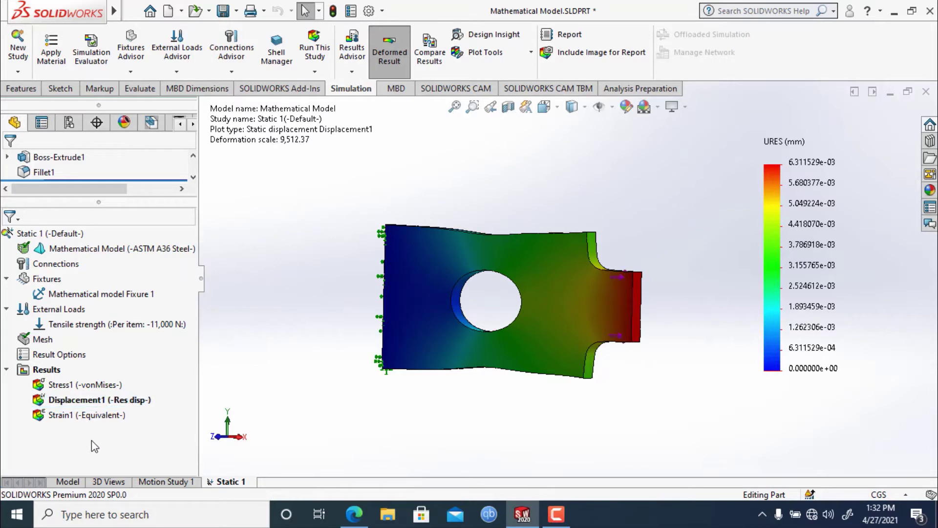
right_click(59, 404)
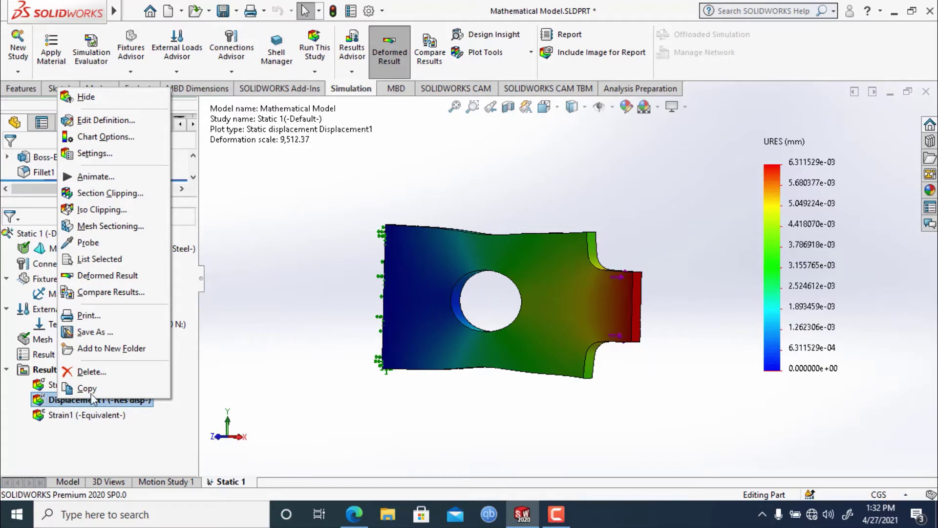
click(91, 178)
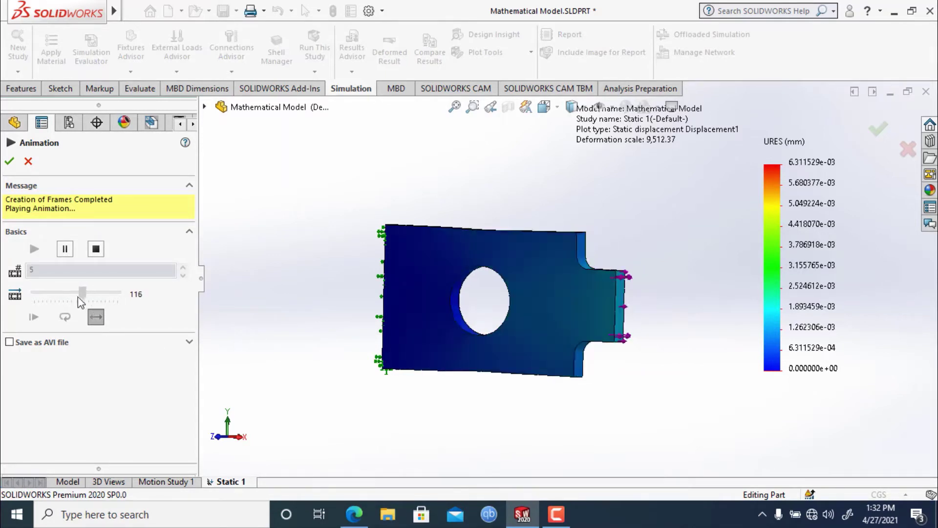
drag(79, 297, 46, 313)
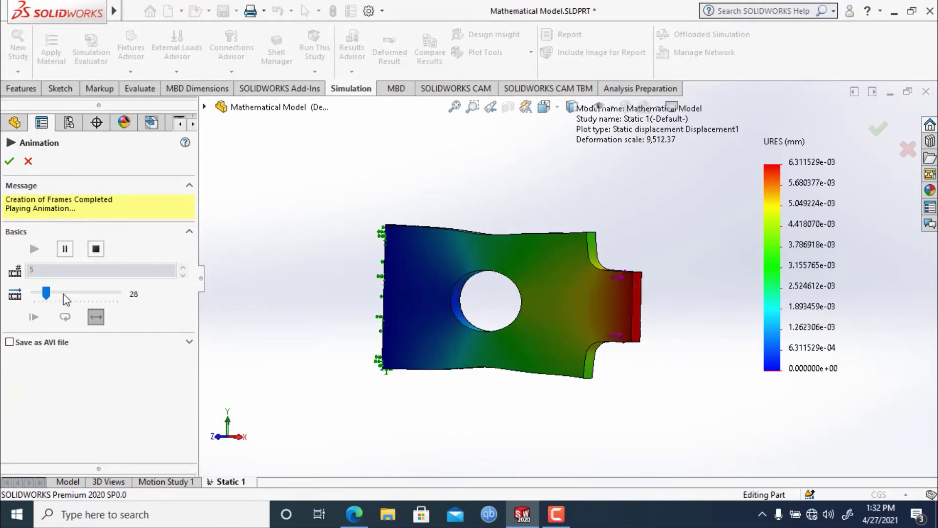
Set the animation to save as the AVI file "Displacement Animation" in the fea\Beginner folder and to be viewed with Media player.
click(9, 342)
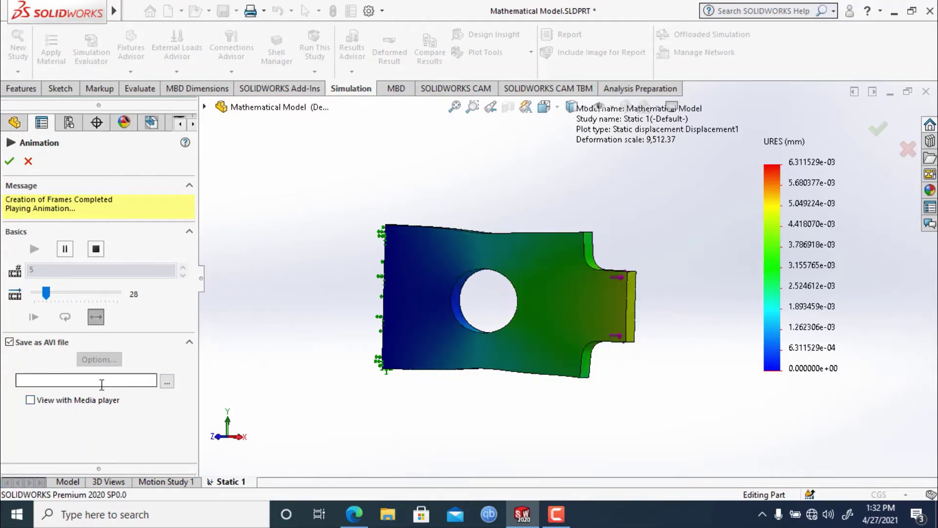
click(167, 382)
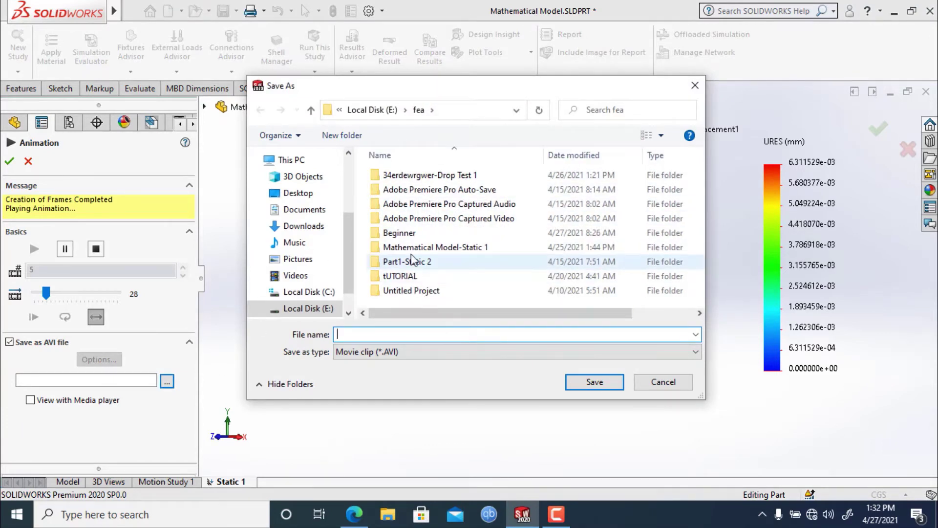
double_click(393, 233)
scroll(440, 269, down, 2)
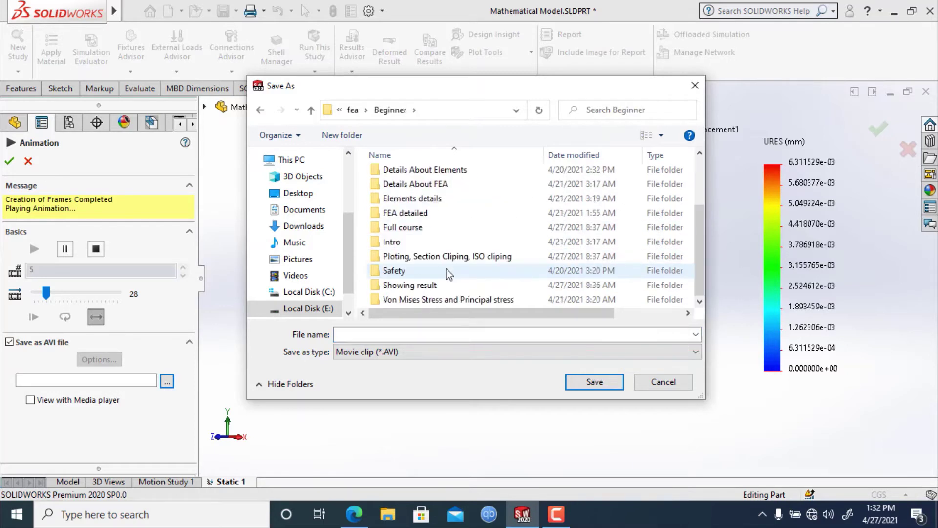
click(387, 335)
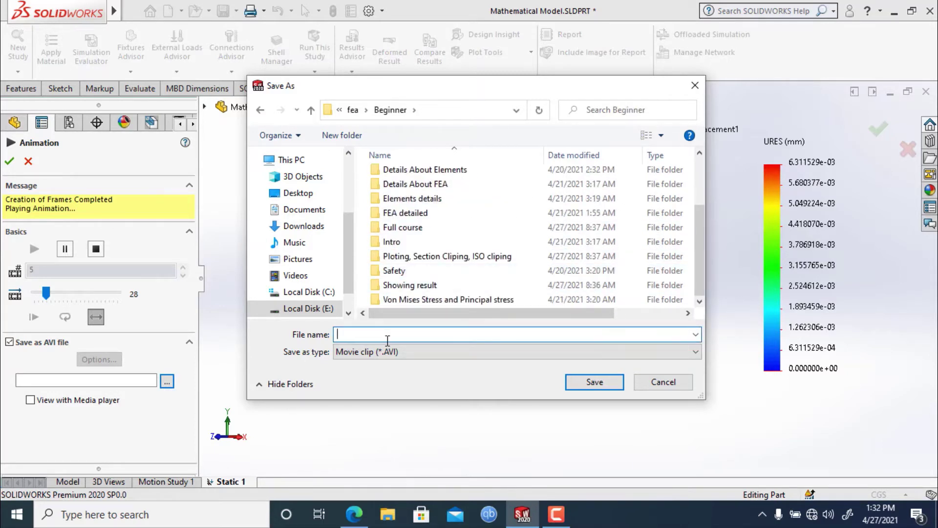
text(Displacement Animation)
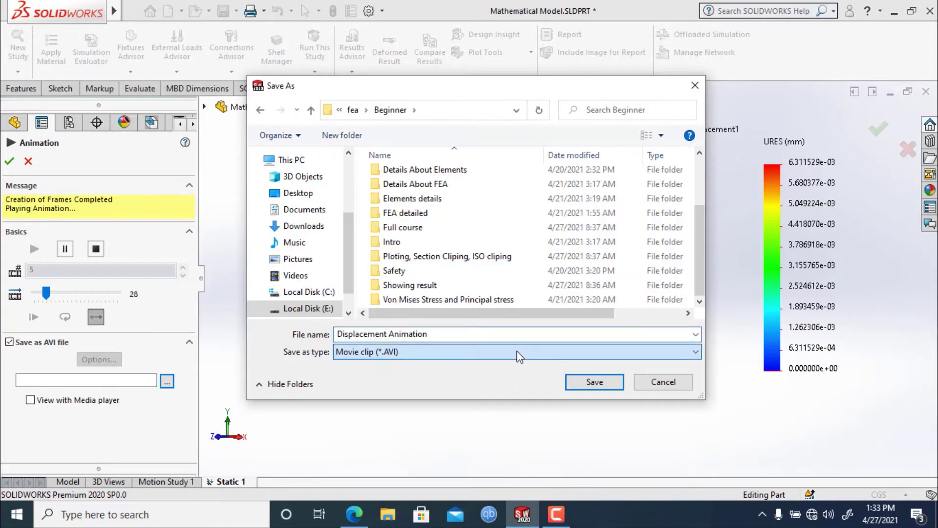
click(594, 381)
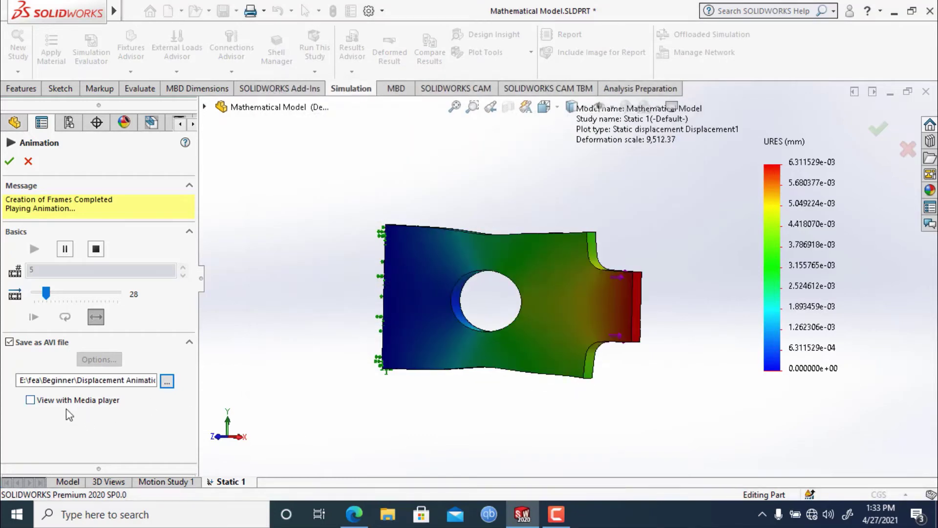
click(30, 401)
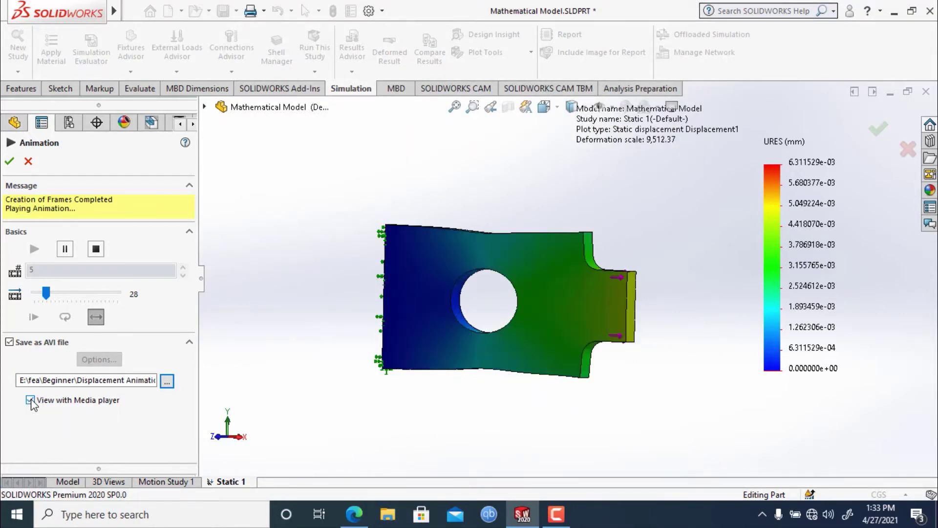
Switch to File Explorer, try to play Displacement Animation.avi, and return to SOLIDWORKS.
click(388, 515)
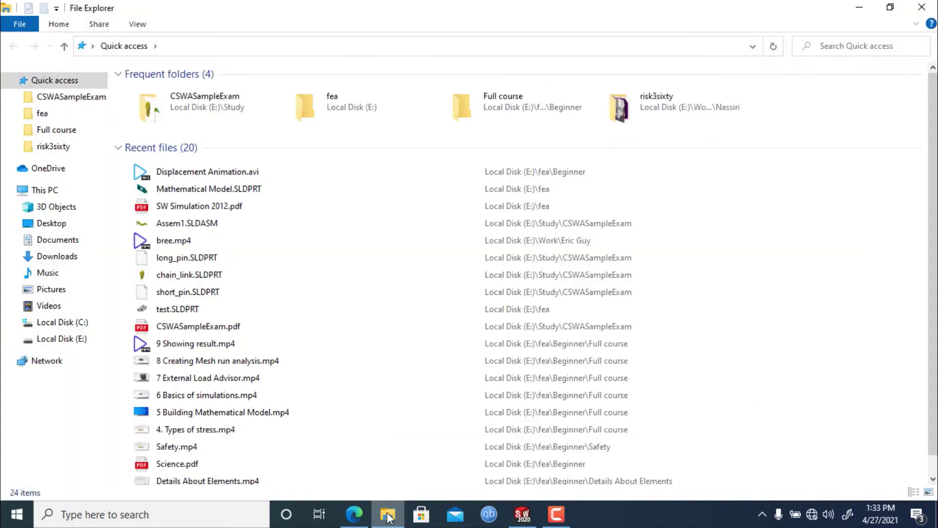
double_click(227, 175)
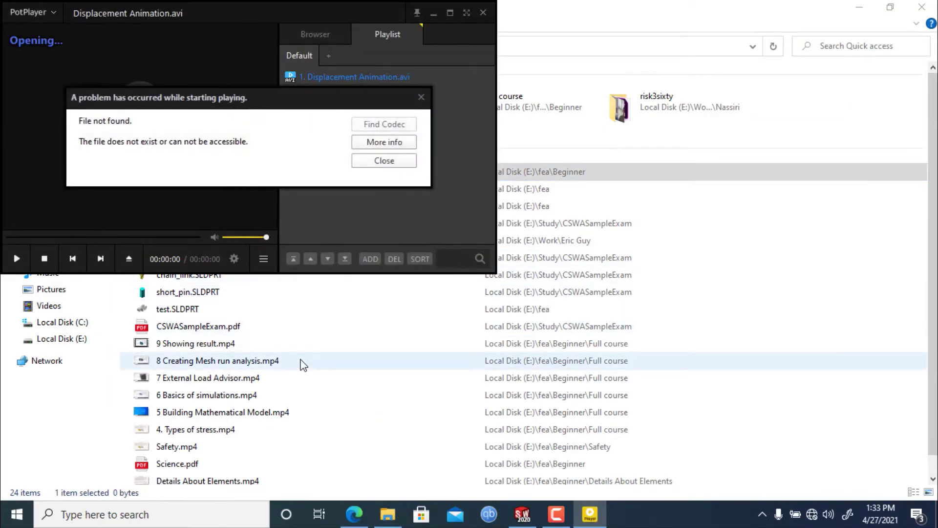
click(421, 98)
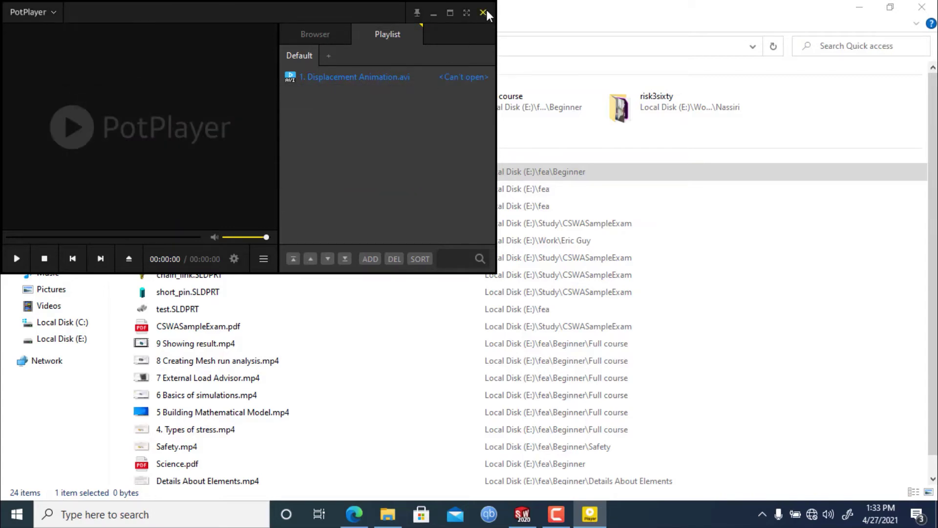
click(484, 13)
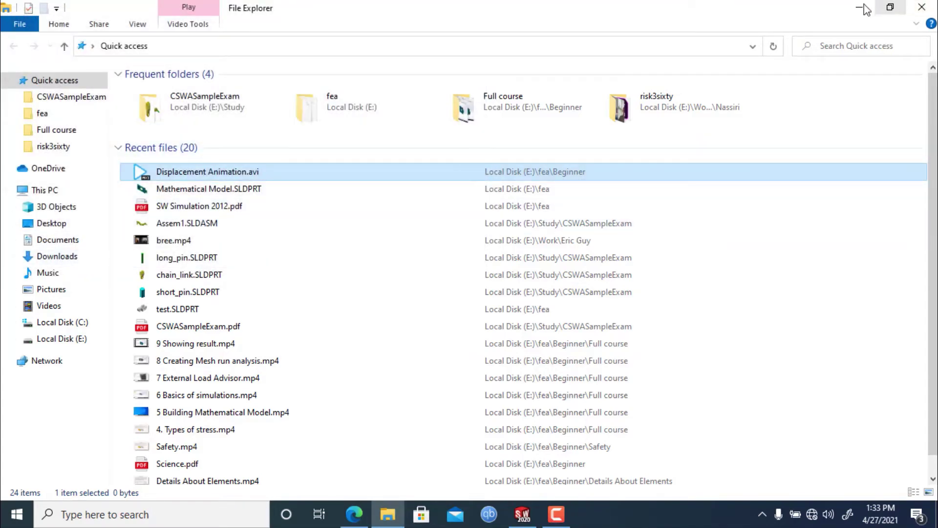
click(864, 8)
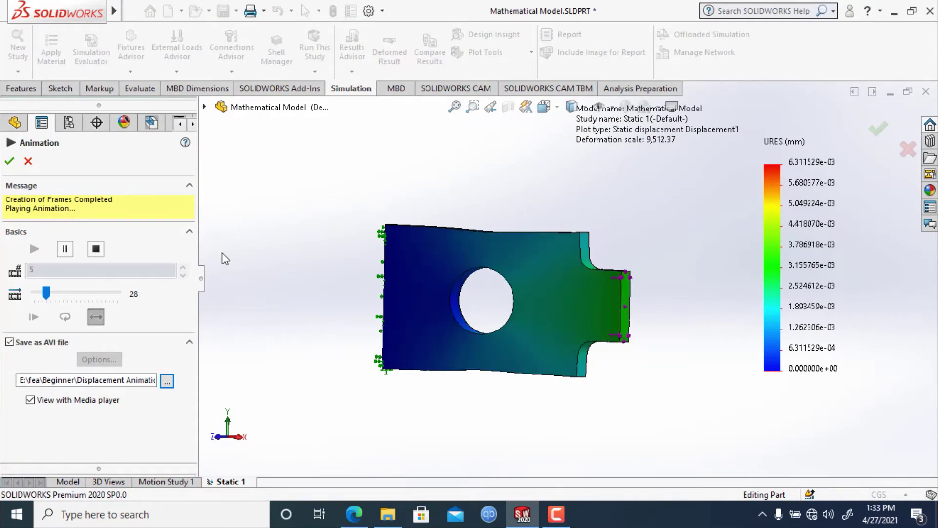
Examine the playing displacement animation from an angled view and cancel the animation.
middle_drag(457, 194, 499, 216)
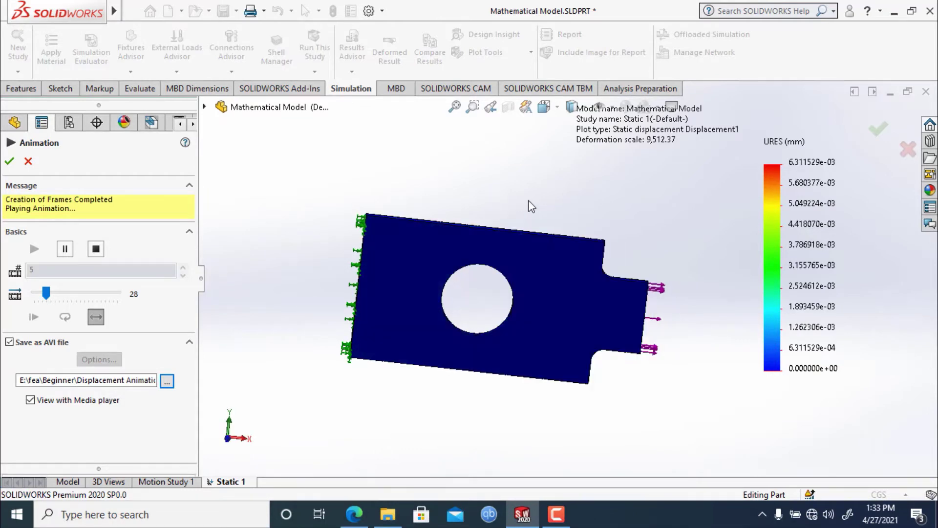
middle_drag(532, 206, 492, 210)
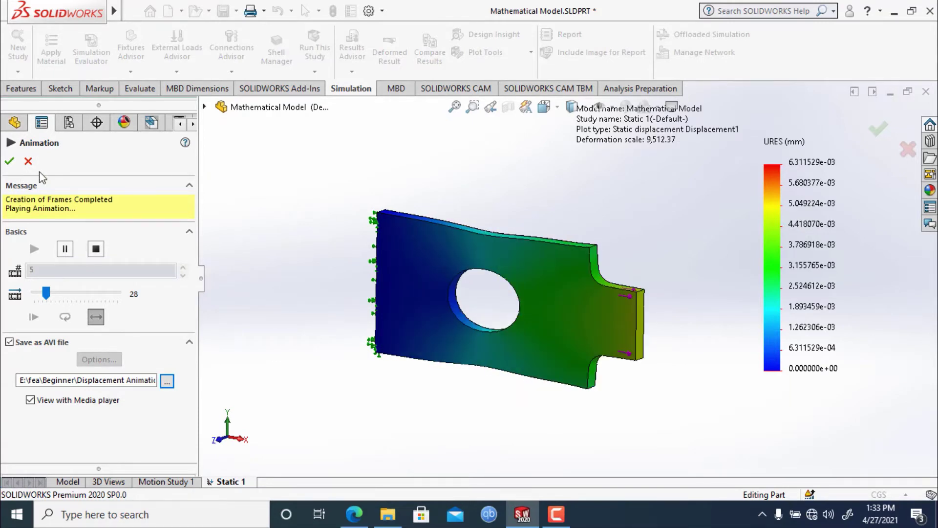
click(28, 161)
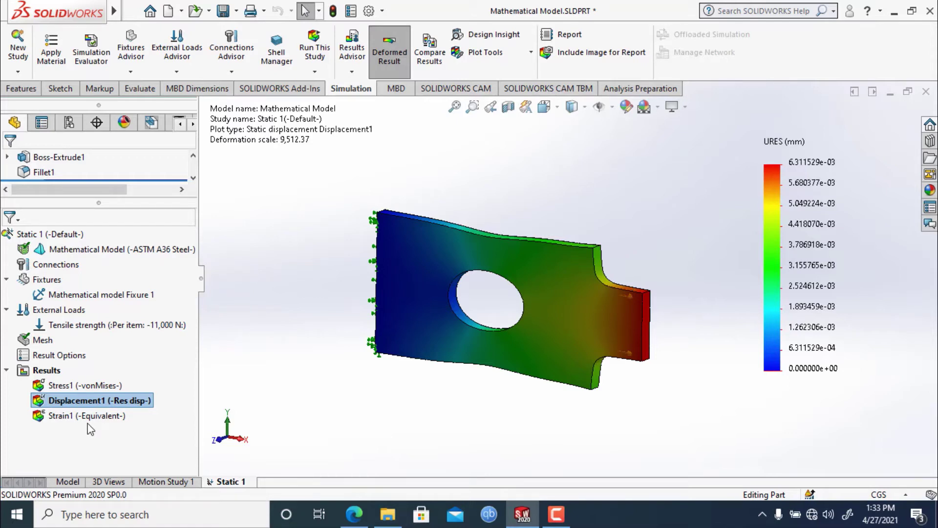
Show the Strain1 equivalent strain plot of the Static 1 study and inspect the strain distribution around the hole and fillets.
click(88, 436)
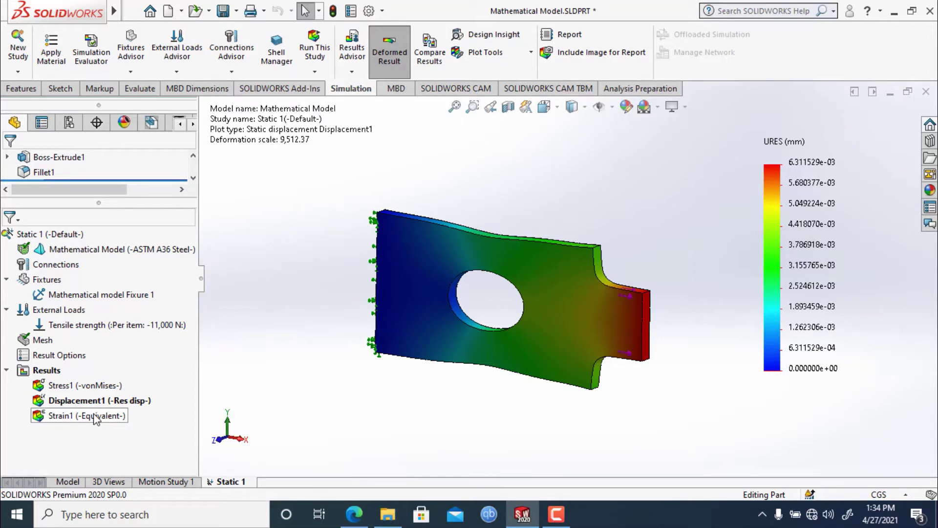
right_click(96, 419)
click(160, 301)
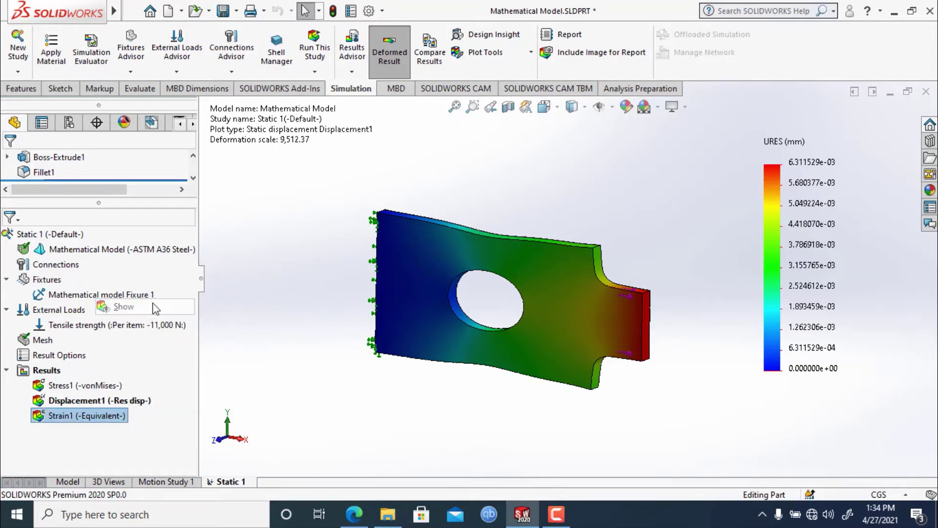
scroll(544, 231, down, 5)
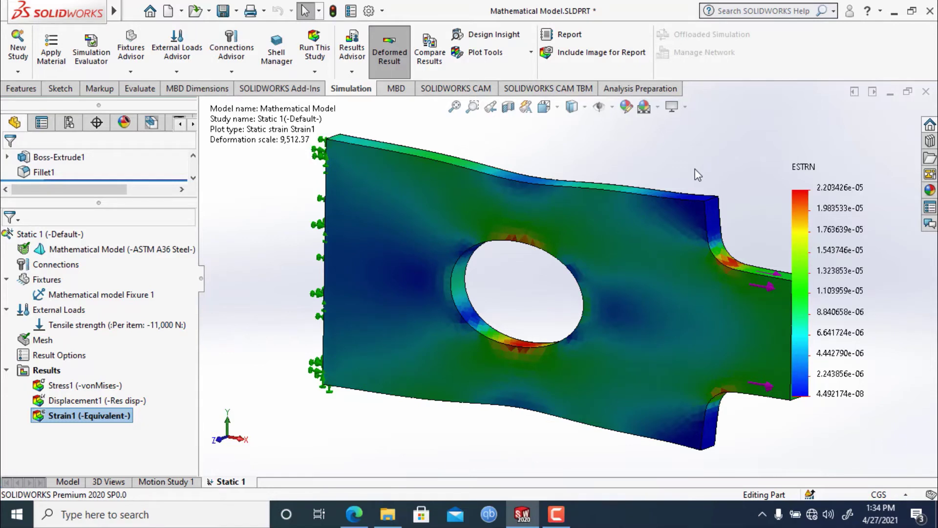
scroll(673, 201, up, 3)
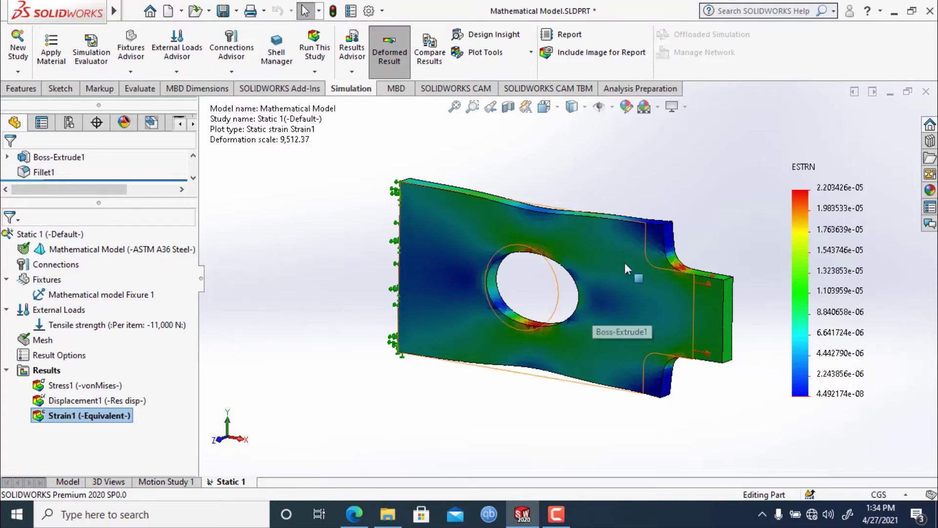
scroll(606, 277, down, 3)
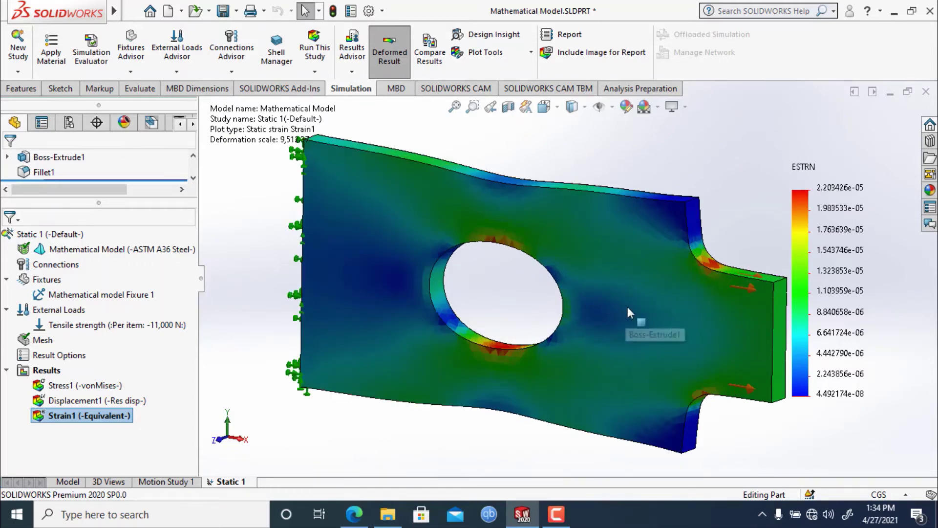
Open the Strain1 plot definition for editing and review its deformed shape and property options.
right_click(91, 422)
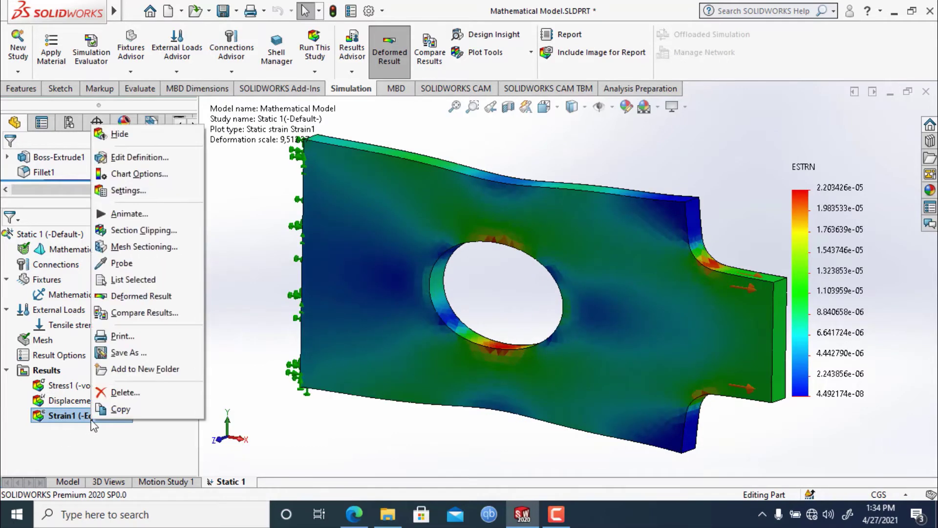
click(136, 159)
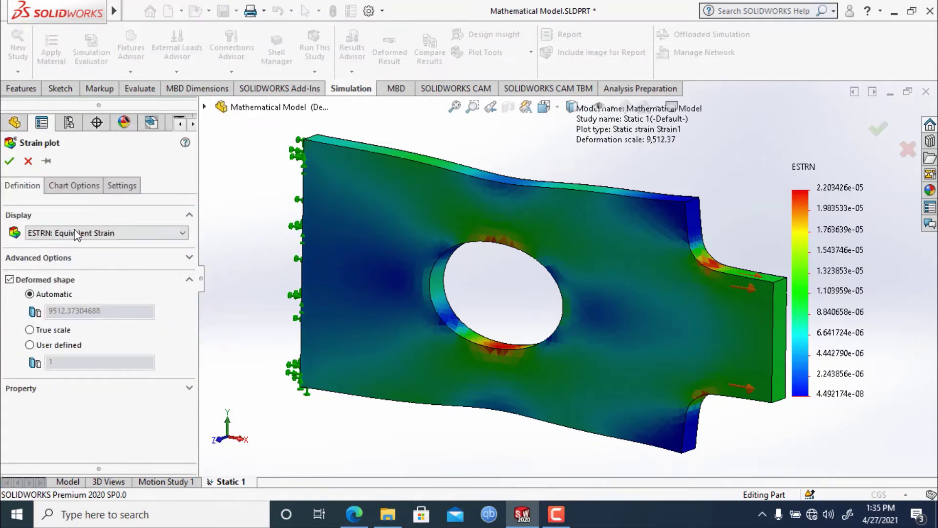
click(27, 391)
scroll(164, 400, down, 1)
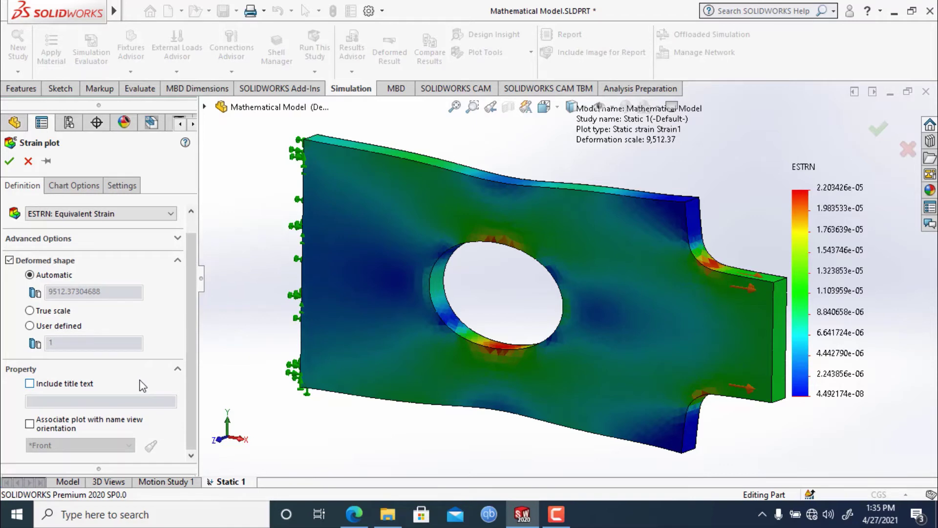
scroll(142, 386, up, 1)
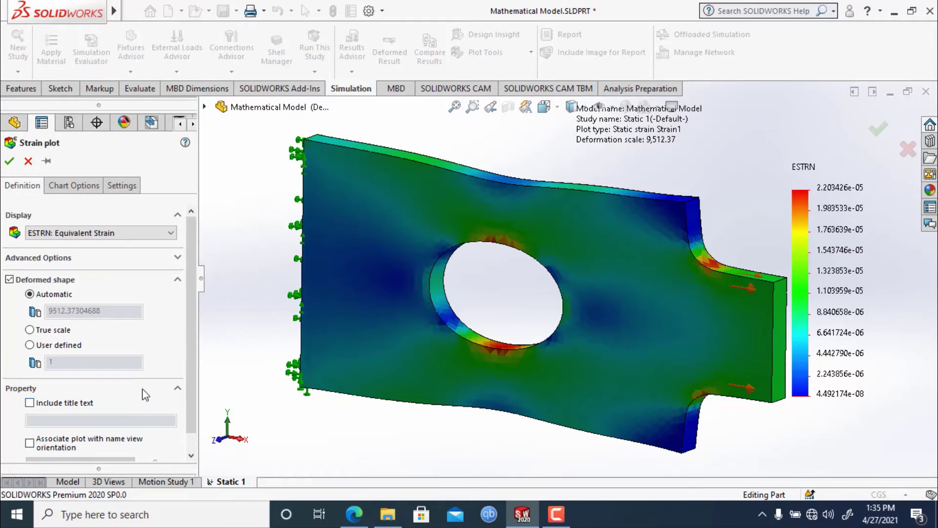
Try the max and min annotations on the strain plot and turn both off again.
click(74, 189)
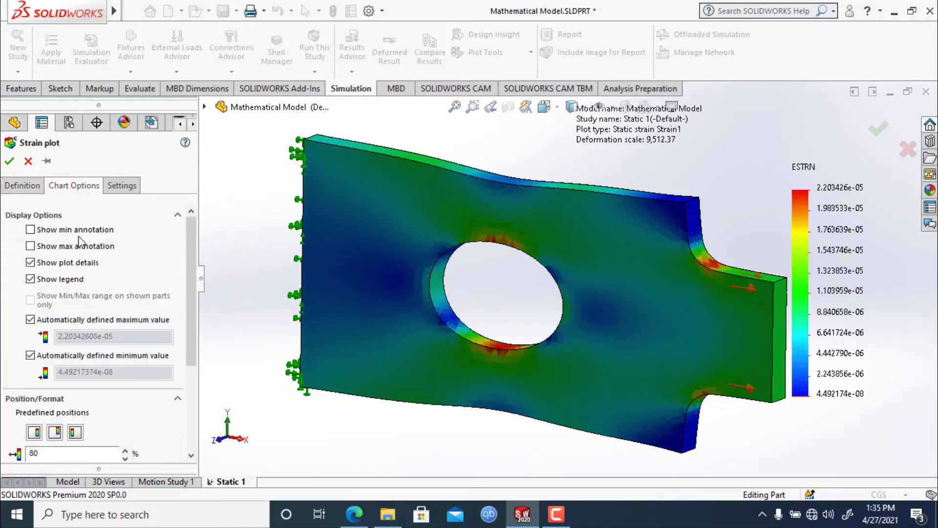
click(31, 248)
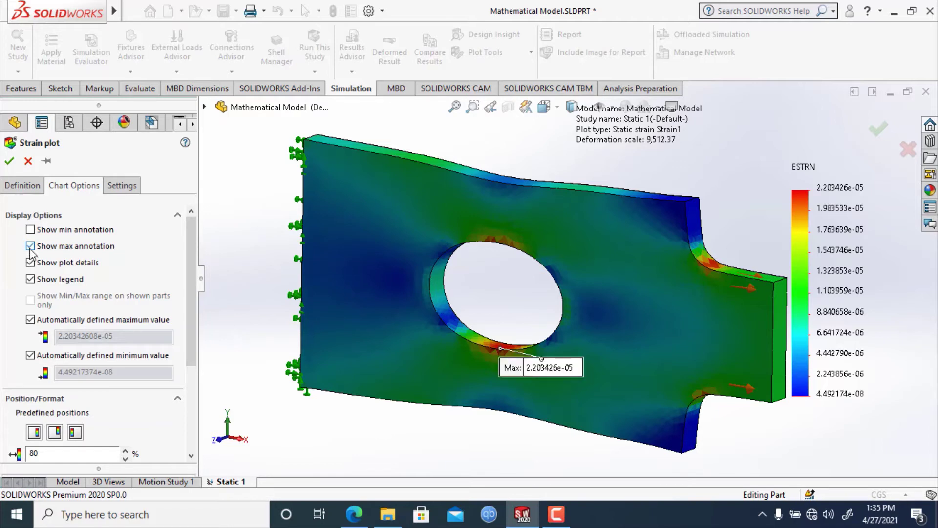
click(30, 230)
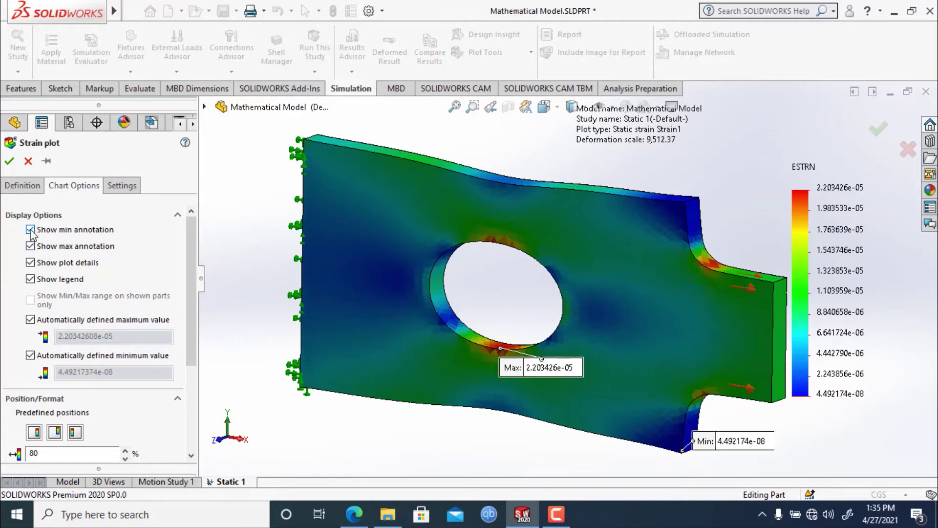
click(31, 230)
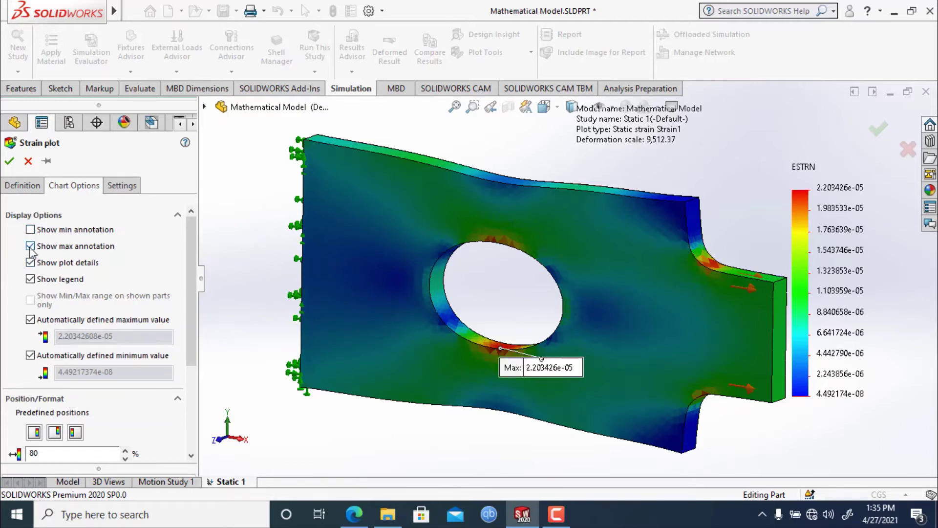
click(30, 246)
Try the floating and general number formats on the strain plot's legend.
scroll(73, 278, down, 3)
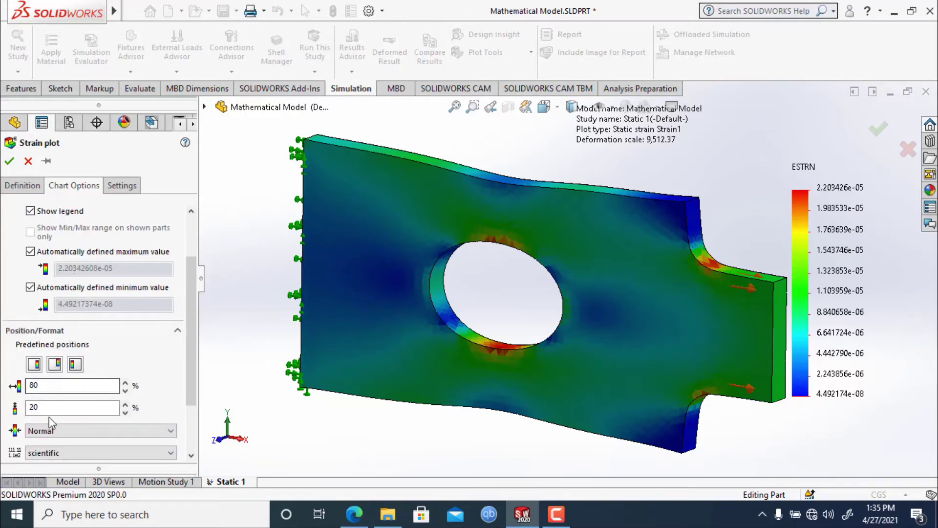
scroll(156, 366, down, 2)
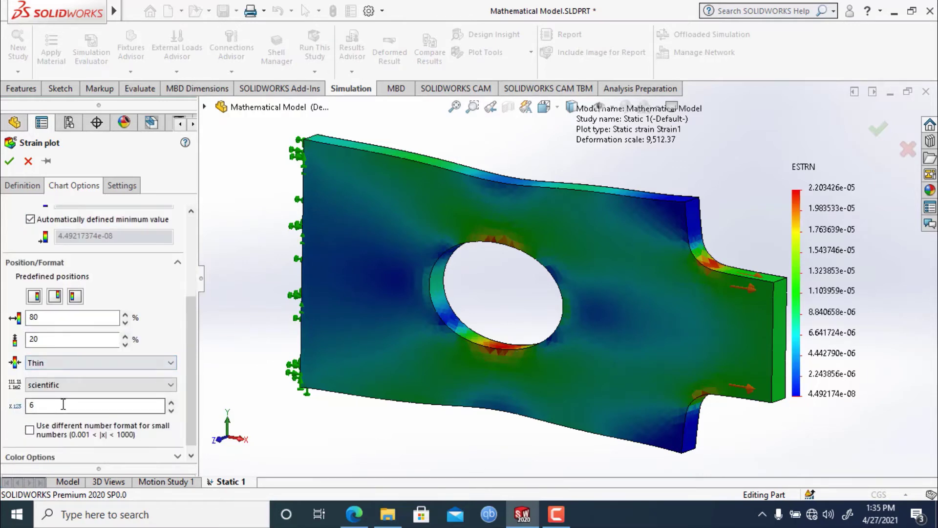
click(92, 385)
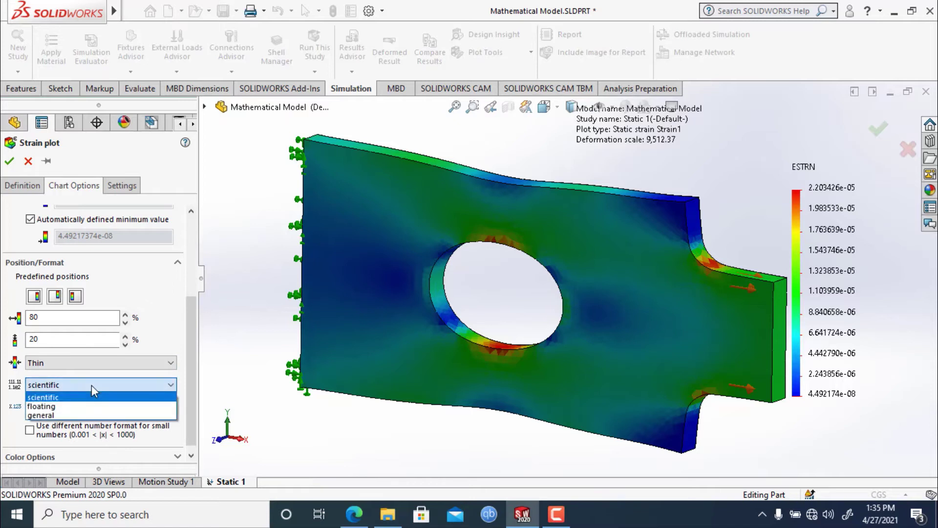
click(73, 407)
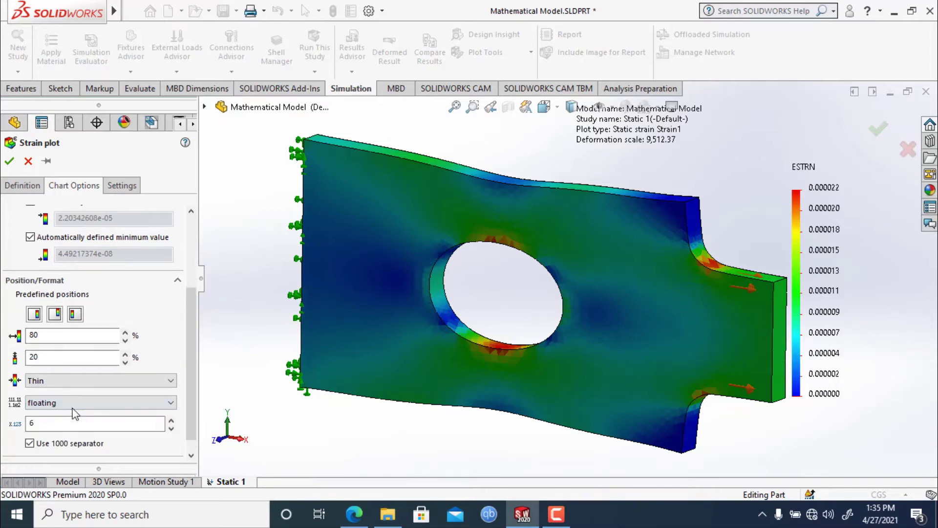
click(66, 398)
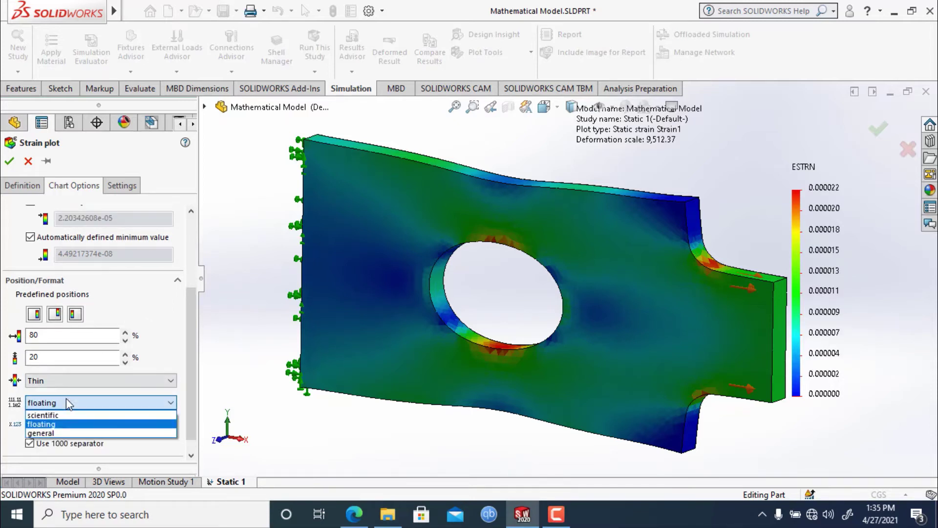
click(64, 430)
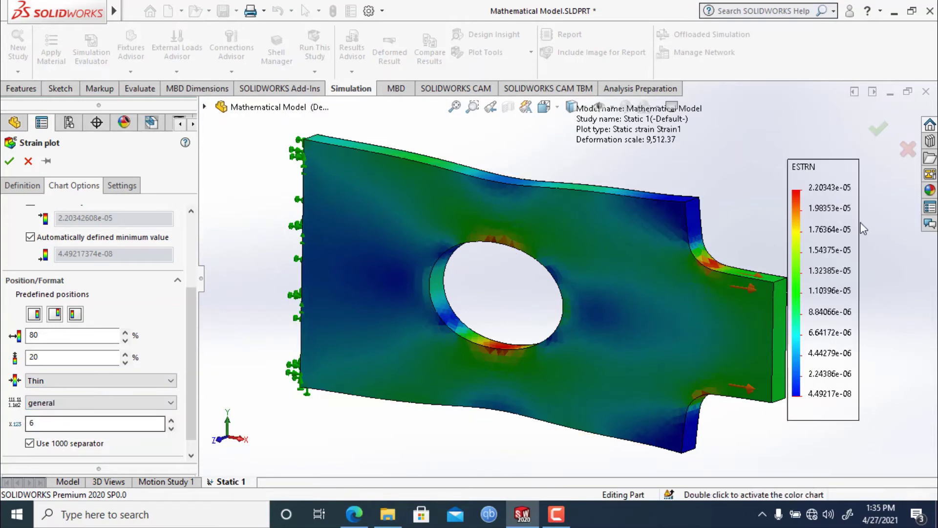
Check the legend width choices, return the number format to scientific and discard the strain plot edits.
click(82, 383)
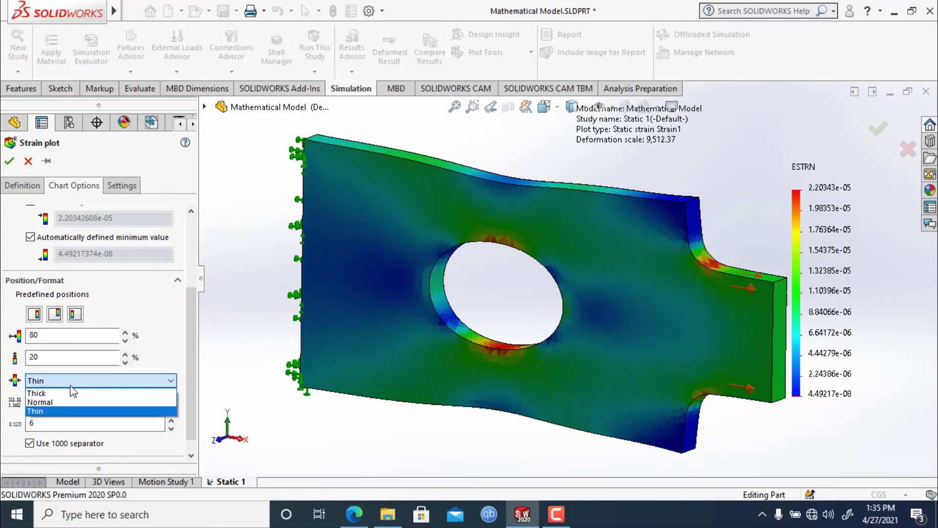
click(165, 359)
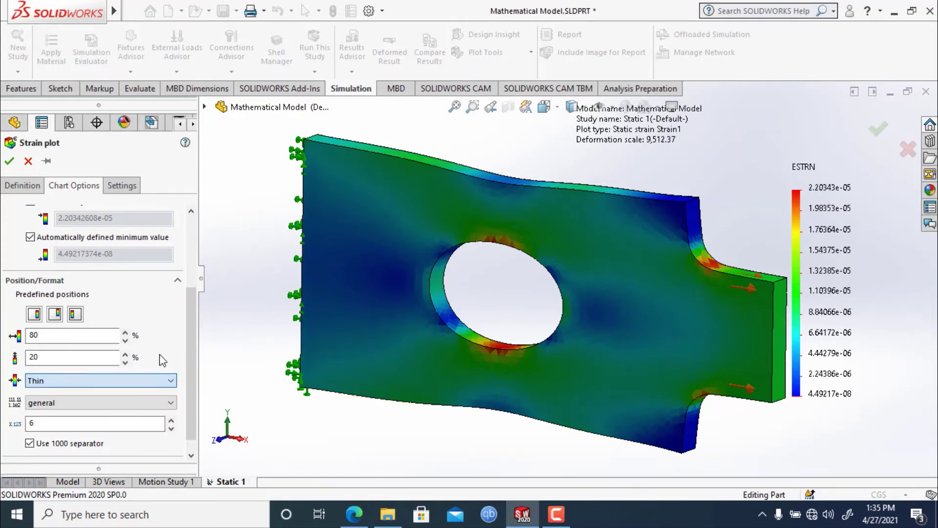
click(98, 397)
click(81, 415)
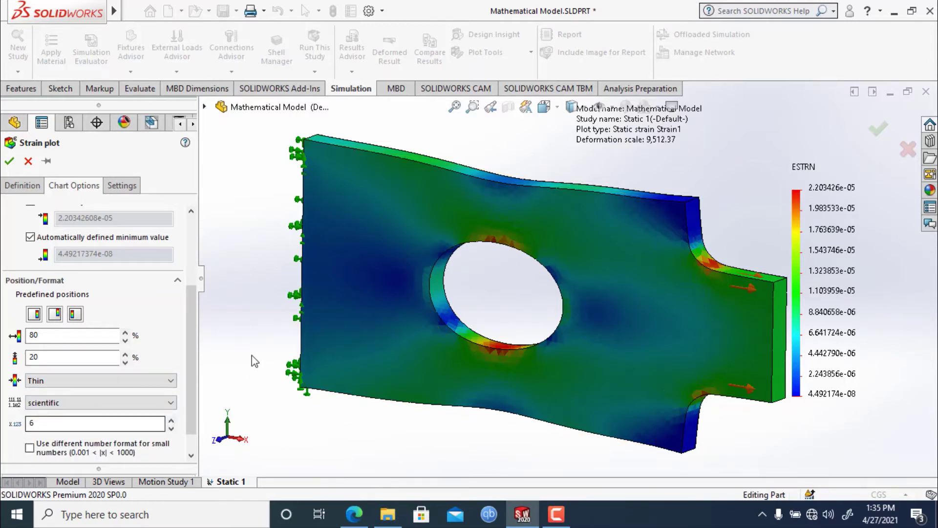
scroll(189, 352, down, 1)
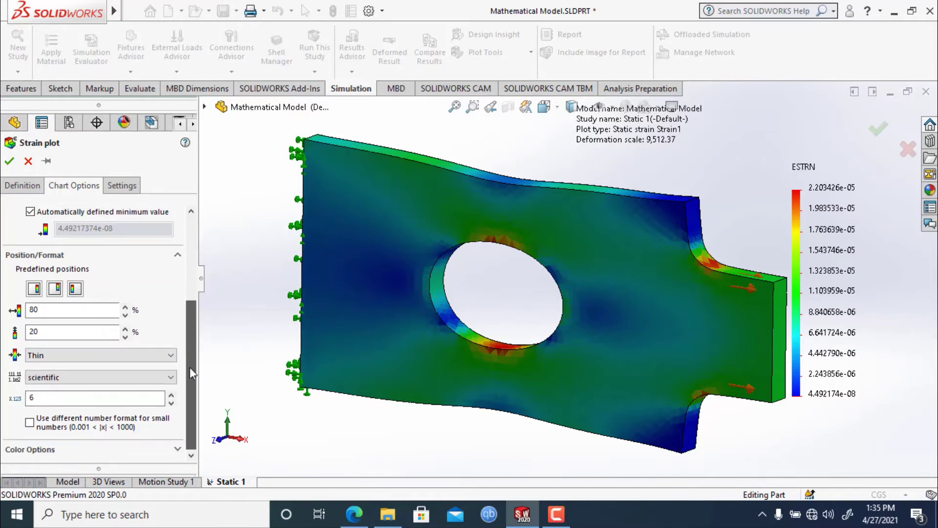
click(28, 160)
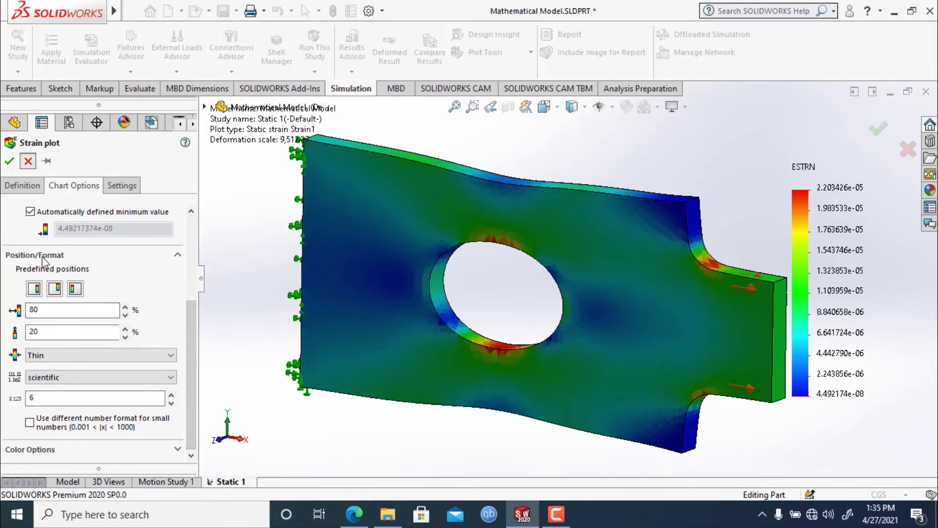
Animate the Strain1 plot, slow the playback to speed 14 and close the animation.
right_click(97, 417)
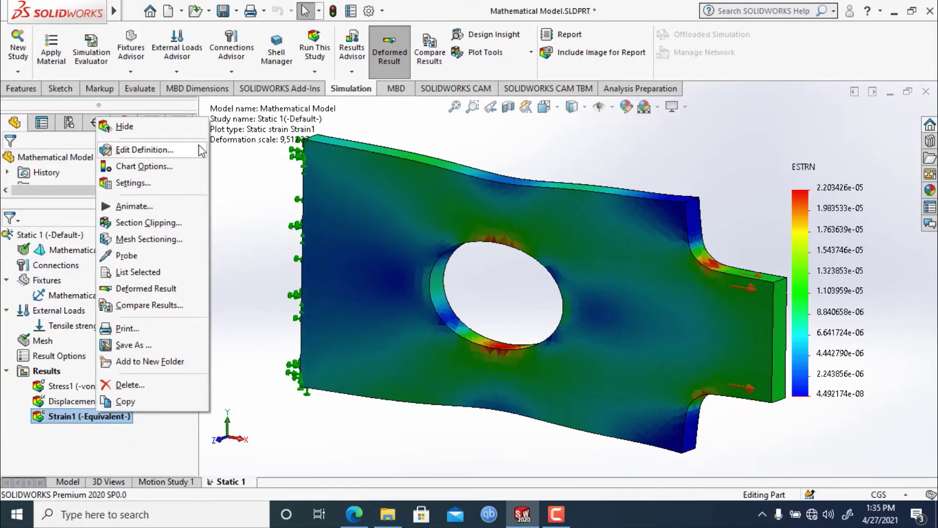
click(134, 206)
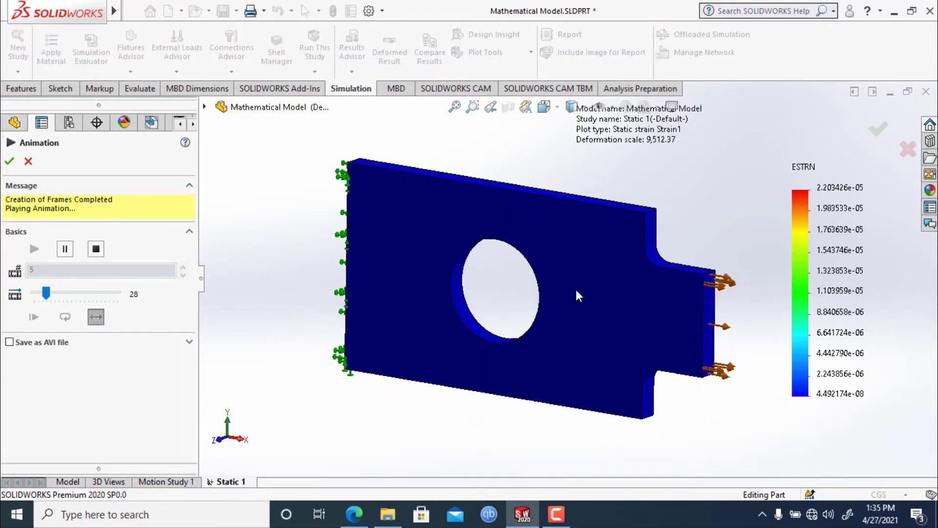
mouse_move(39, 293)
mouse_down()
mouse_move(48, 294)
mouse_move(39, 293)
mouse_up()
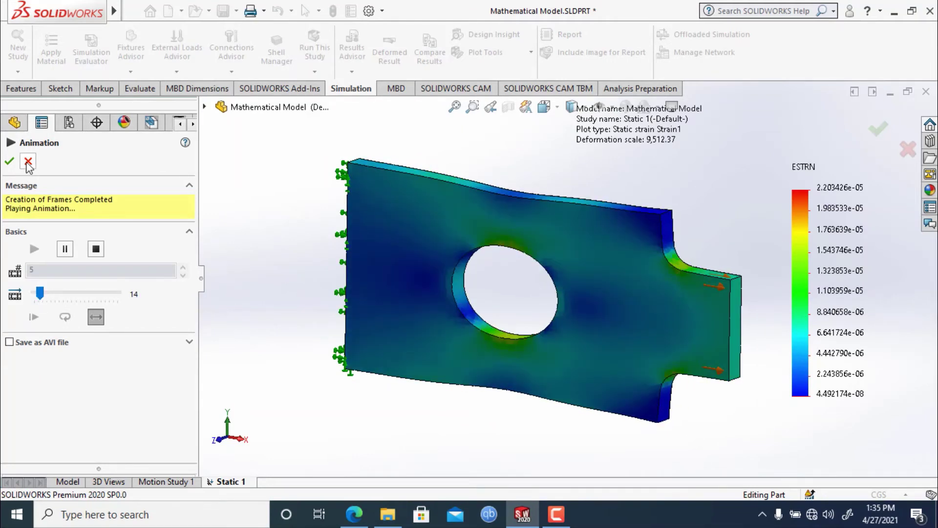
click(9, 161)
click(33, 439)
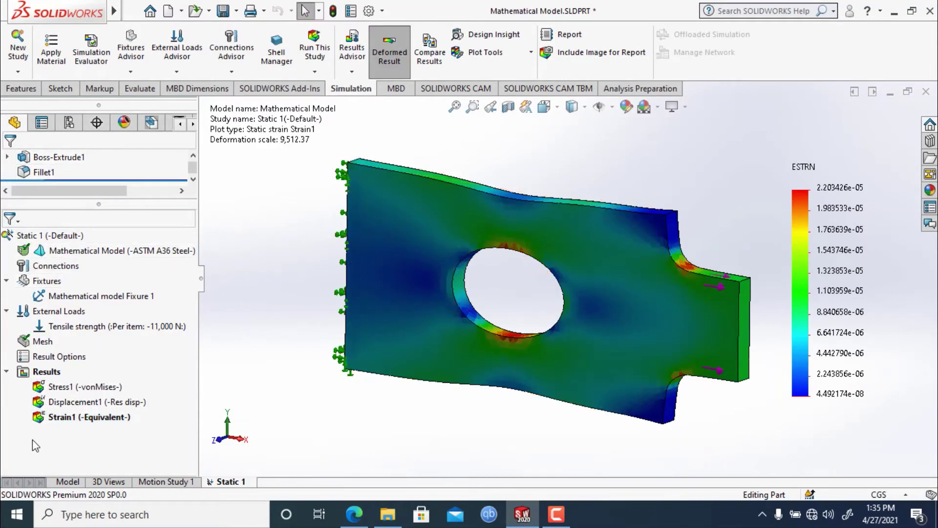
Show the Stress1 von Mises plot, watch its deformation animation and close the animation.
right_click(88, 394)
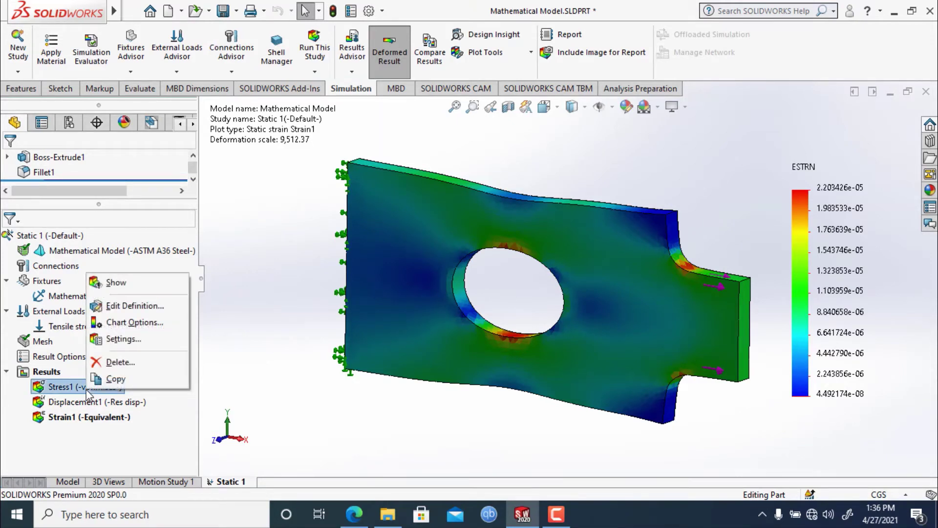
click(137, 283)
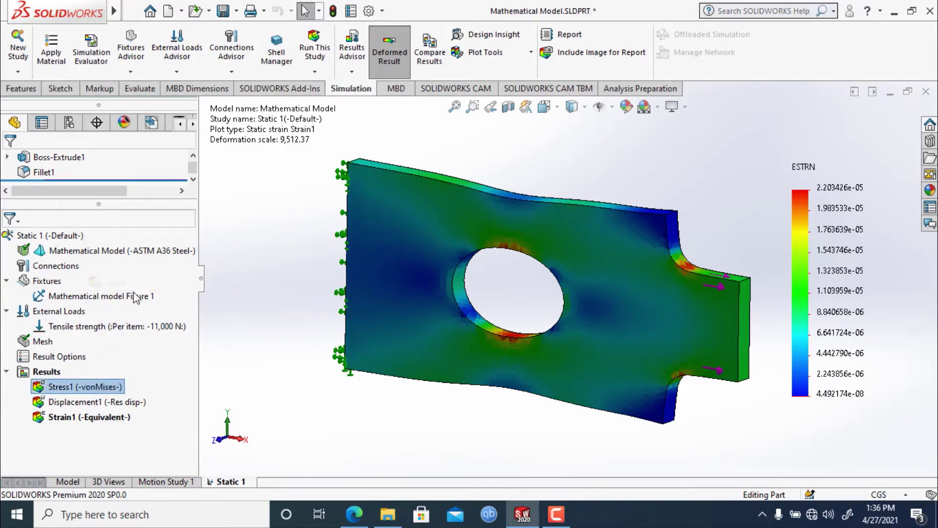
right_click(88, 389)
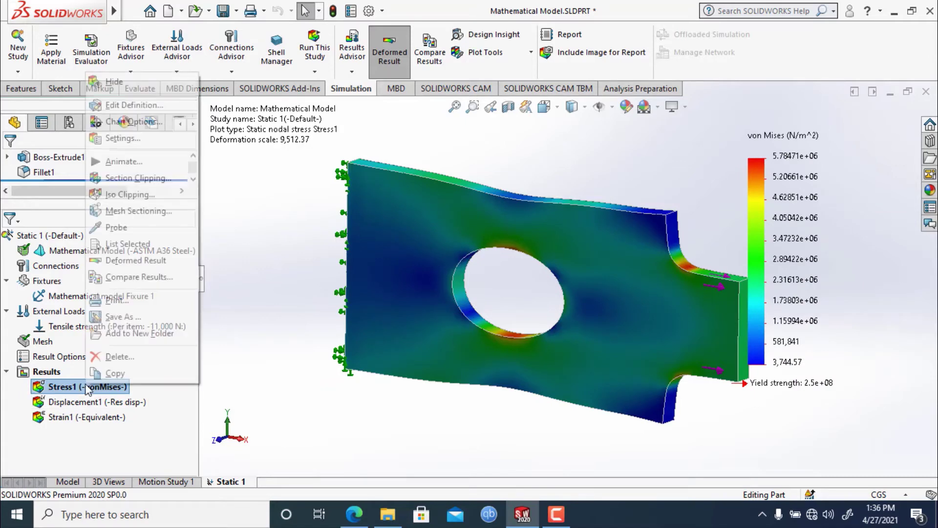
click(122, 161)
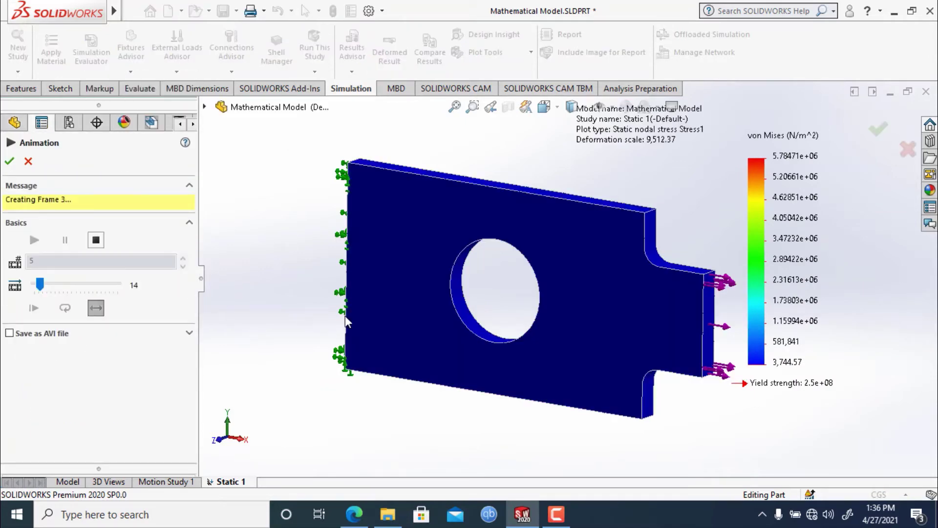
scroll(543, 331, up, 3)
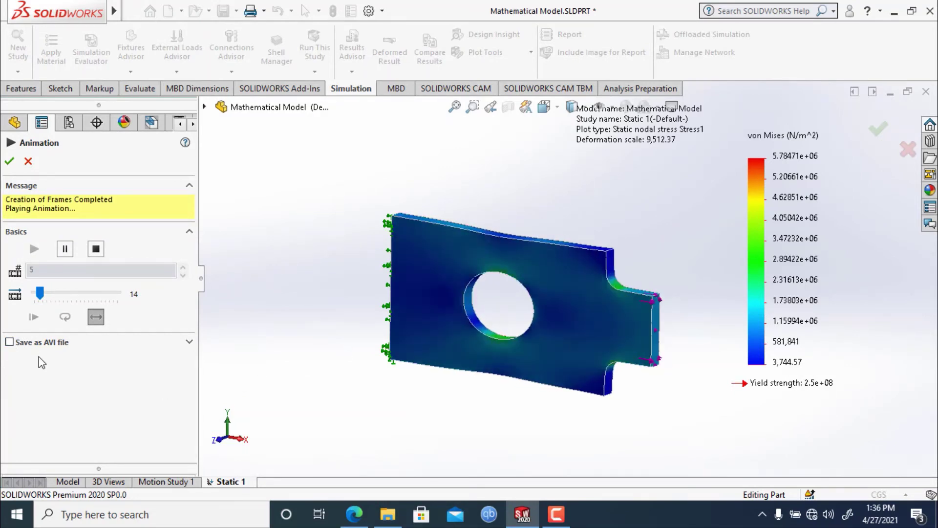
click(28, 161)
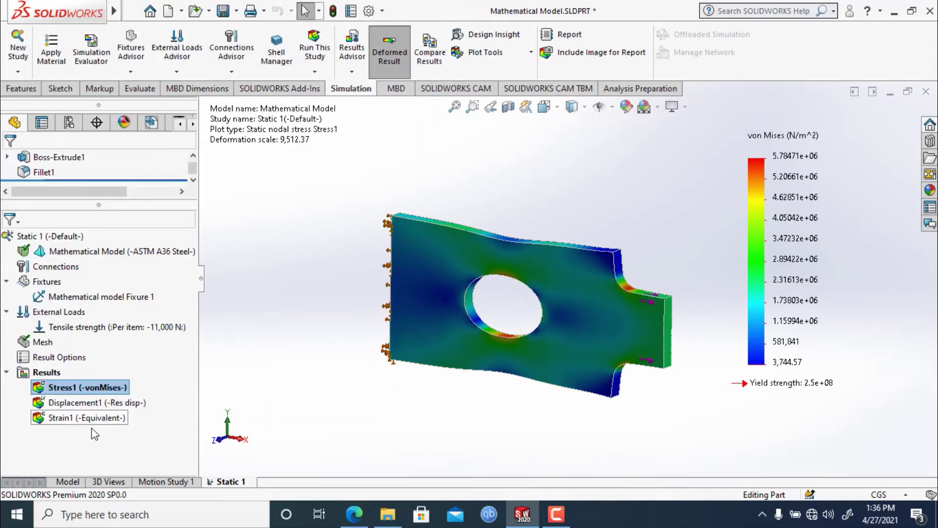
click(150, 442)
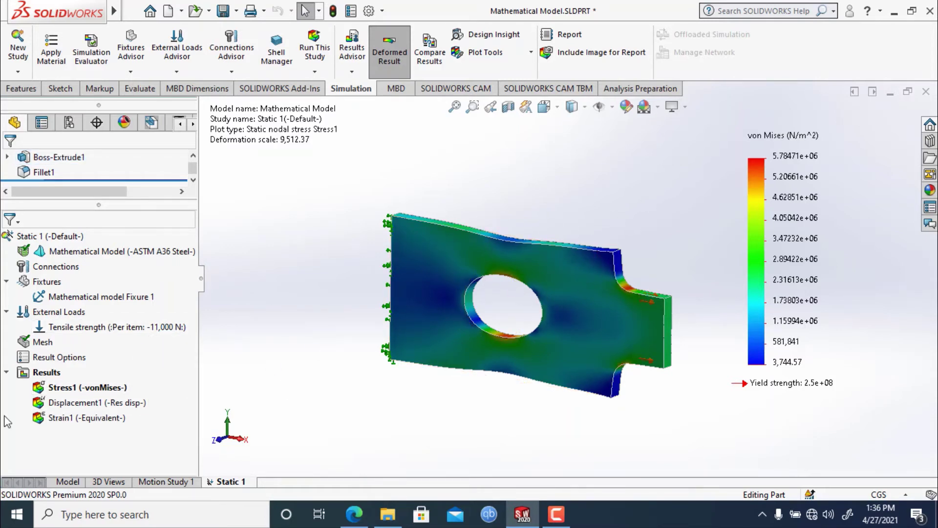
Start defining a factor of safety plot for all bodies and review the failure criteria, keeping Automatic.
right_click(47, 380)
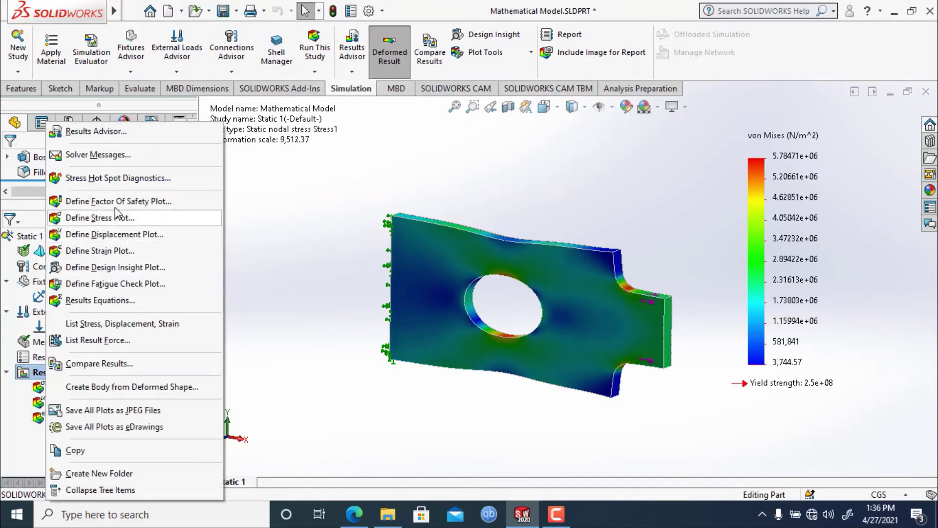
click(149, 203)
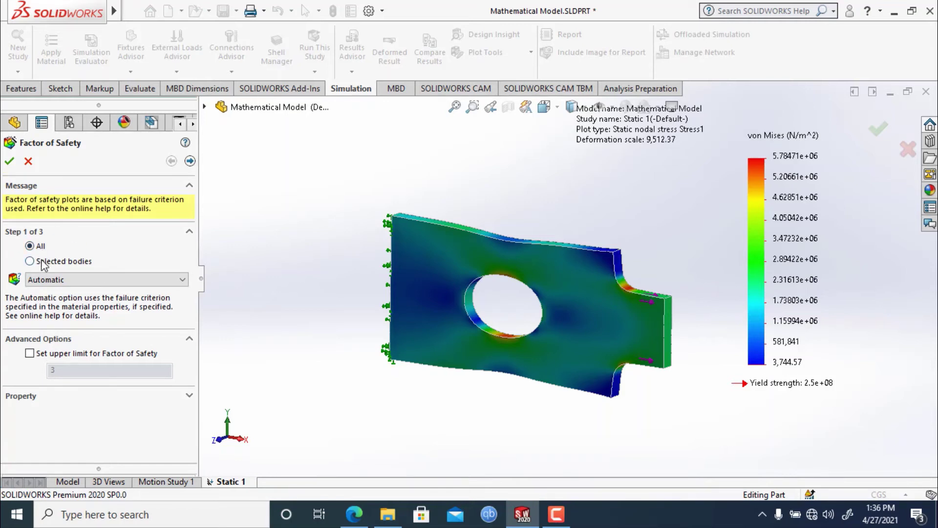
click(60, 279)
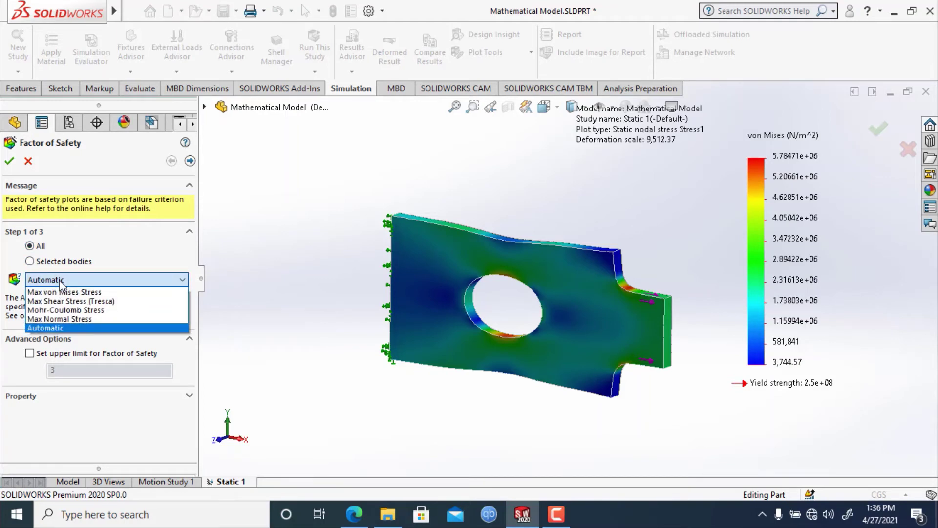
click(59, 279)
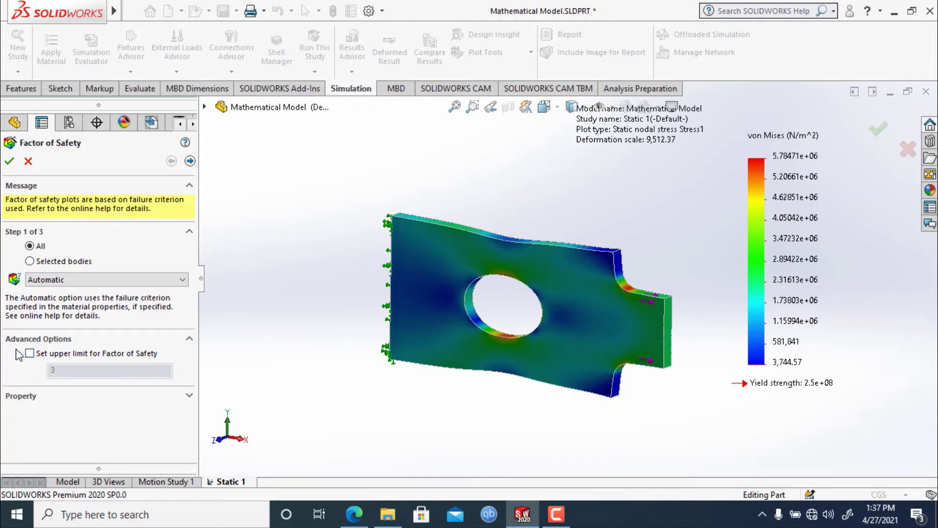
Enable an upper limit of 3 for the factor of safety, review the property options and create the plot.
click(30, 354)
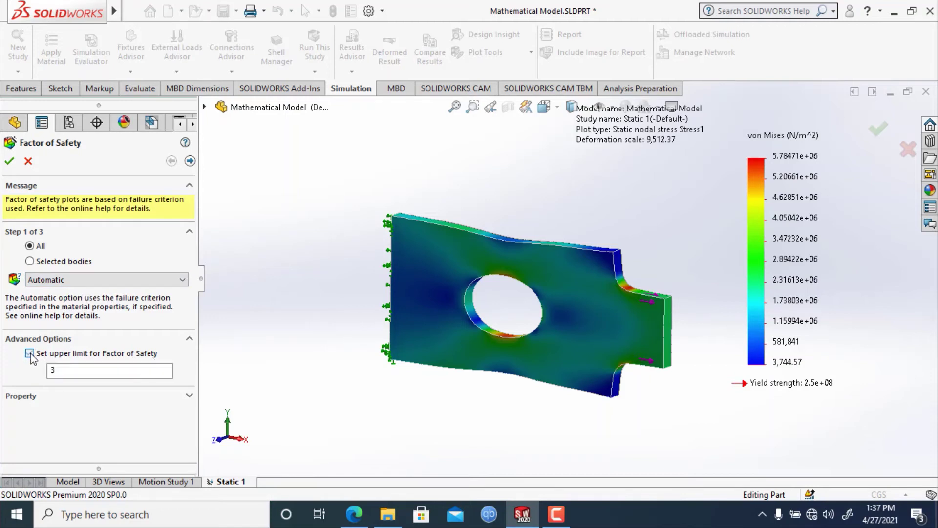
click(50, 370)
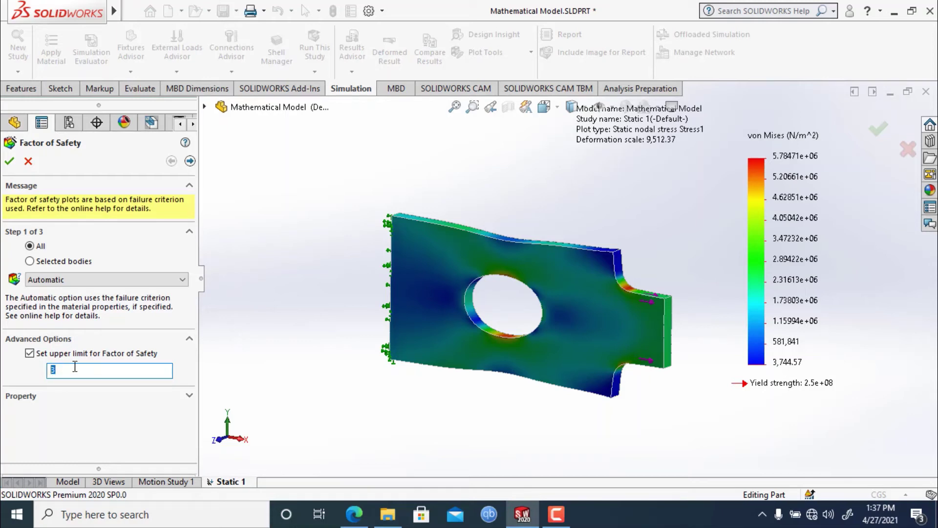
click(162, 393)
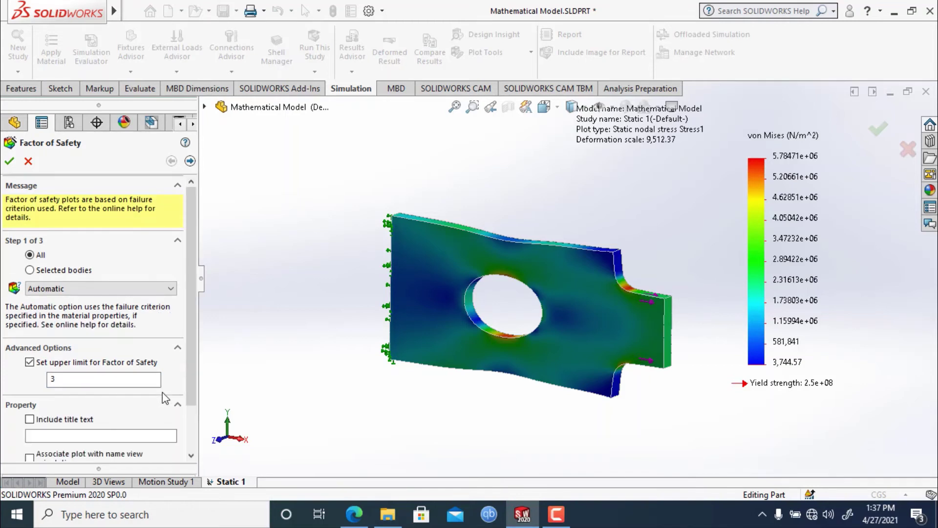
drag(193, 391, 202, 437)
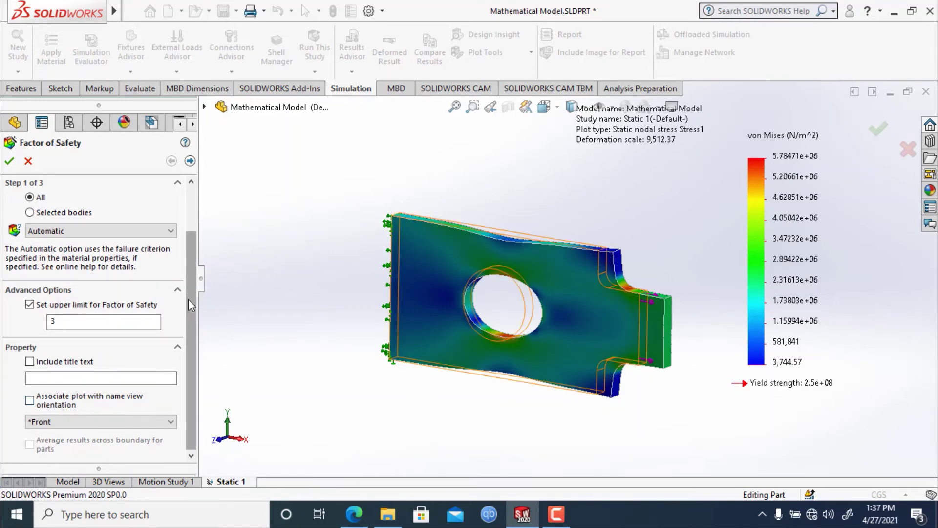
click(8, 162)
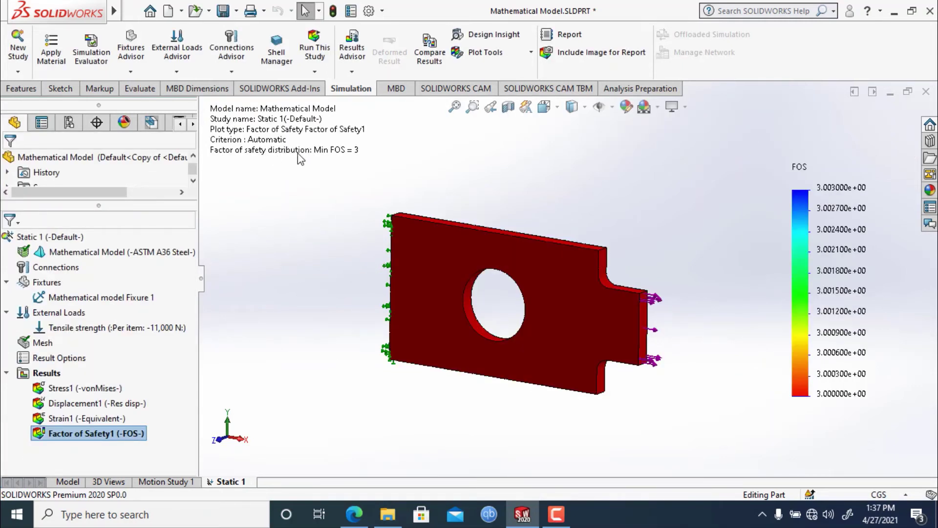
Review the factor of safety plot's display settings, keeping Continuous fringes and Model boundaries.
right_click(91, 433)
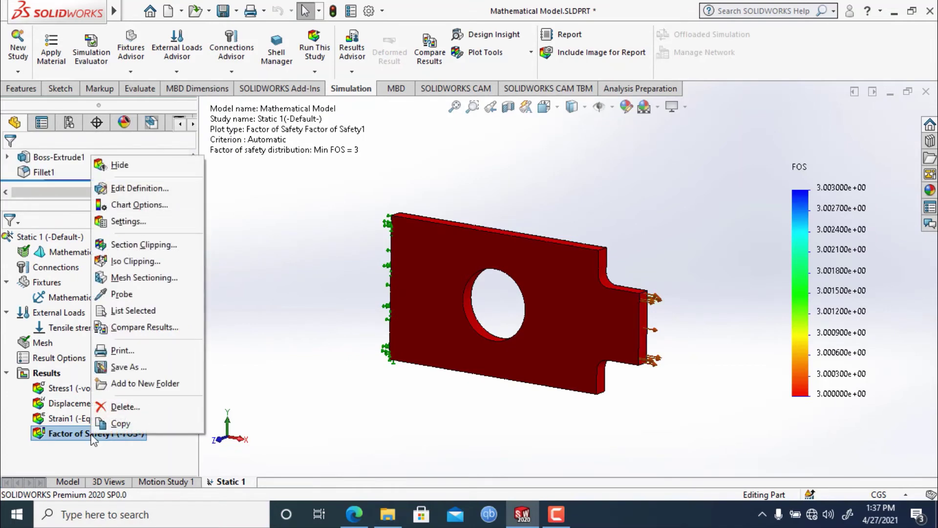
click(128, 221)
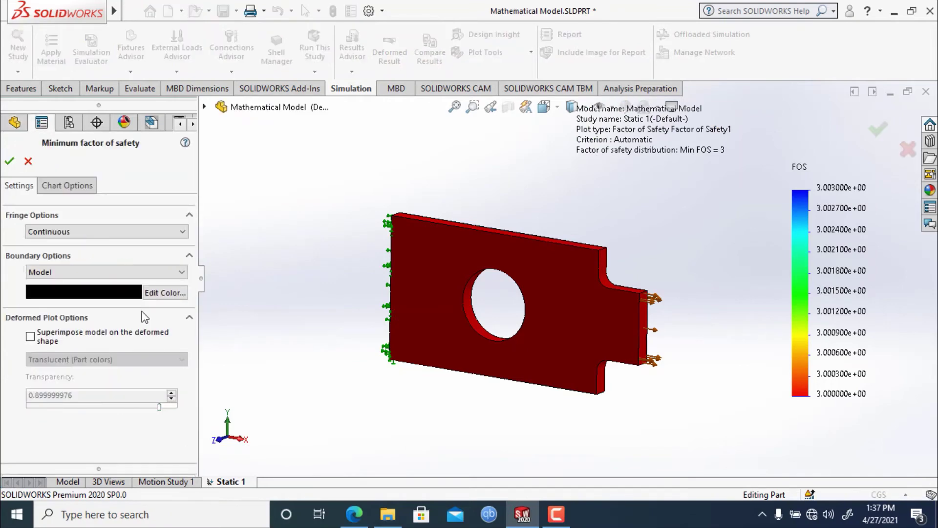
click(9, 160)
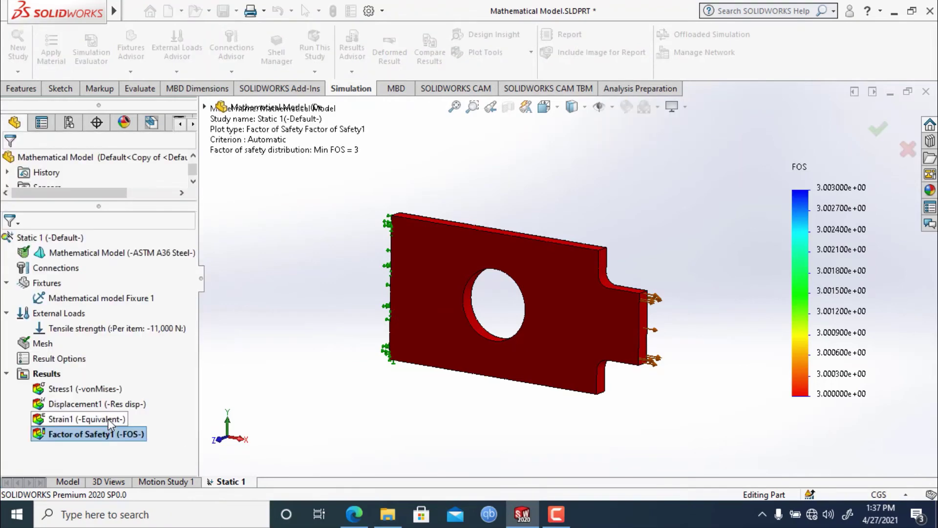
Delete the Factor of Safety1 plot from the study results.
right_click(93, 442)
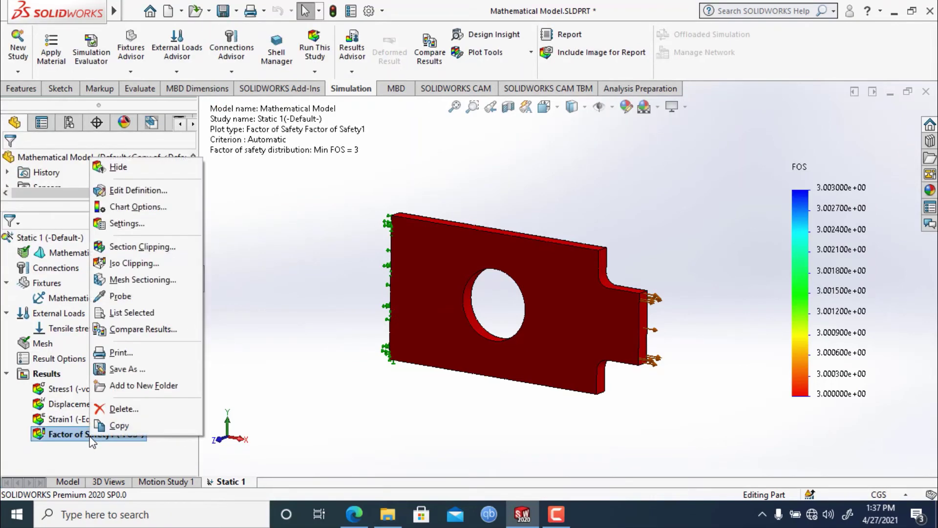
click(128, 409)
click(521, 237)
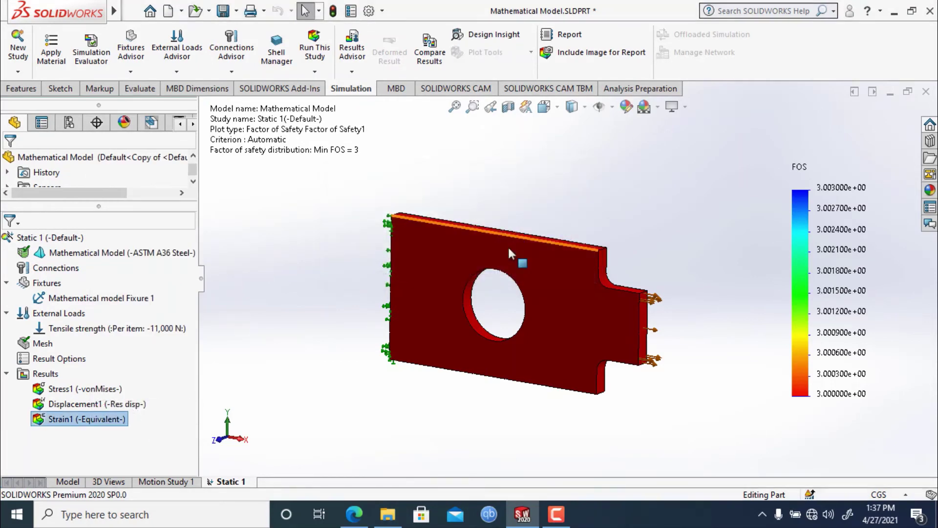
Create a new factor of safety plot for all bodies with the Automatic criterion and no upper limit, and reposition its caption.
right_click(48, 374)
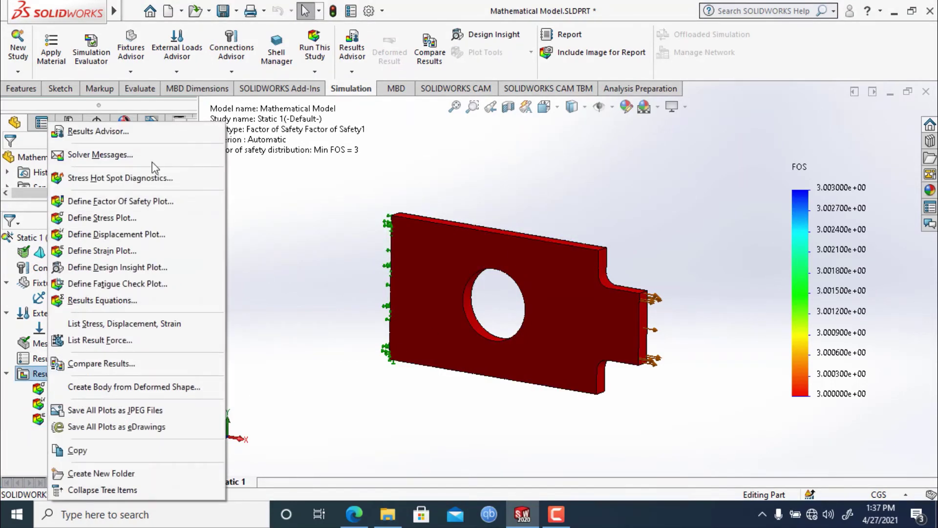
click(125, 206)
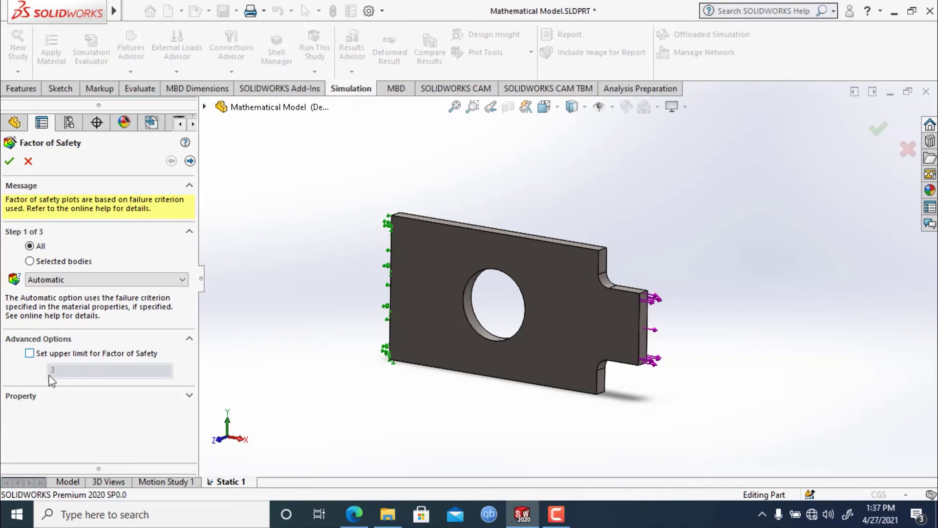
click(8, 166)
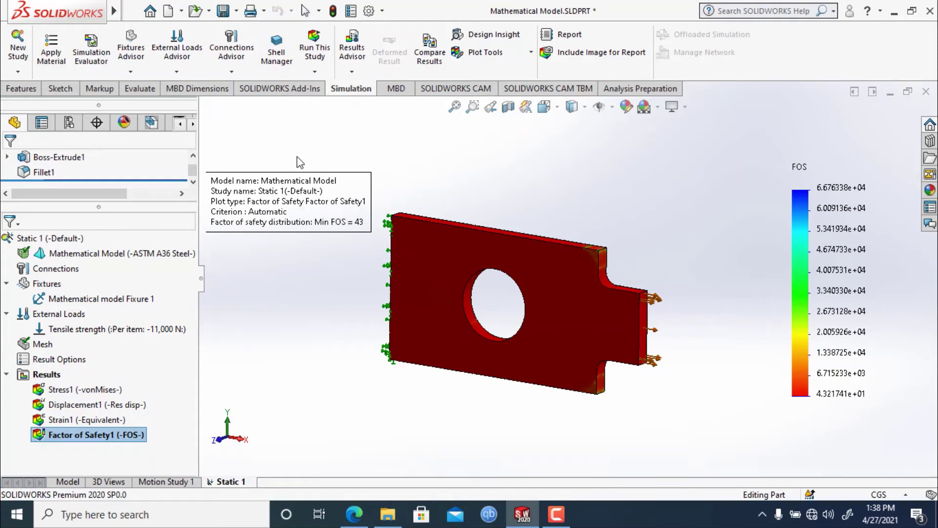
drag(301, 163, 300, 162)
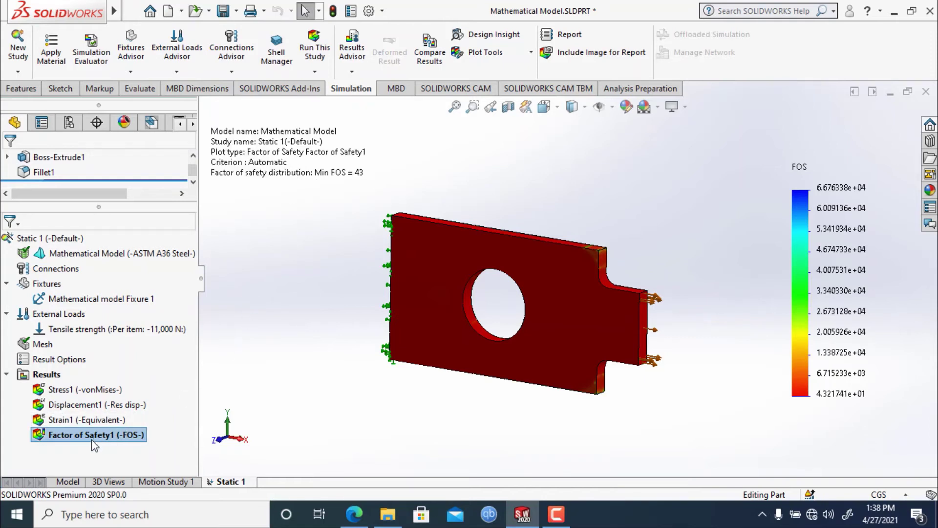
click(67, 446)
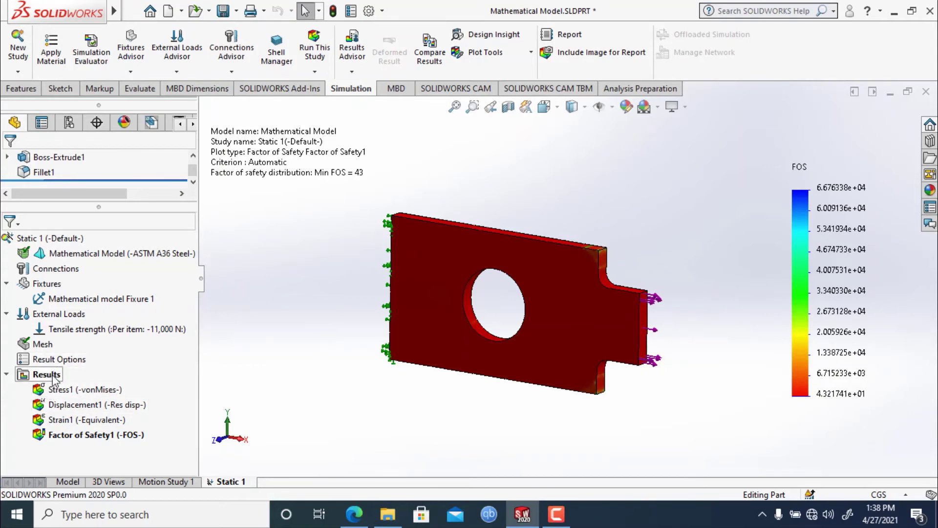
Show the Stress1 von Mises plot in place of the factor of safety plot.
right_click(55, 380)
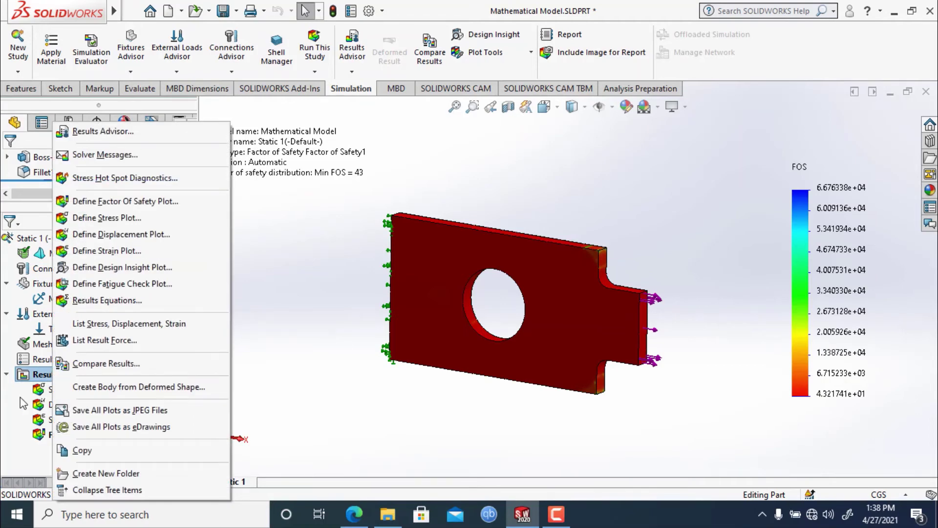
click(22, 403)
right_click(67, 390)
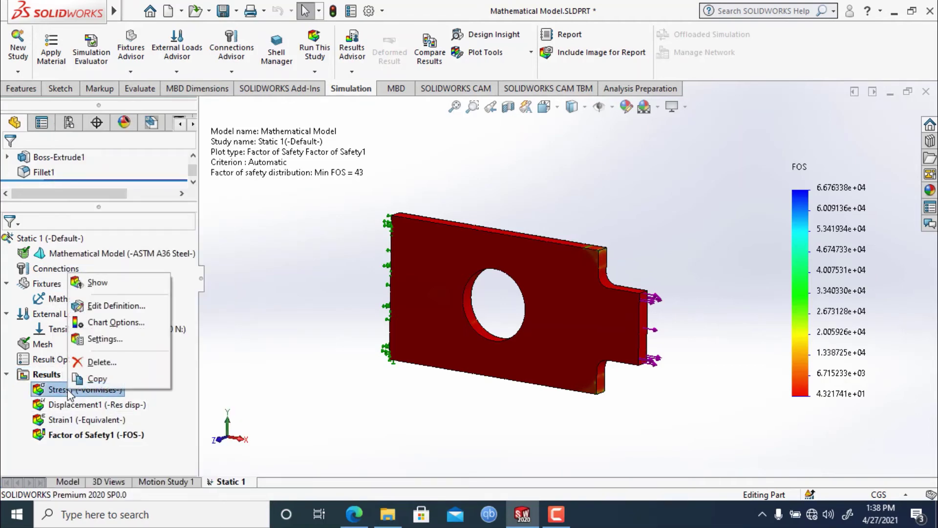
click(93, 282)
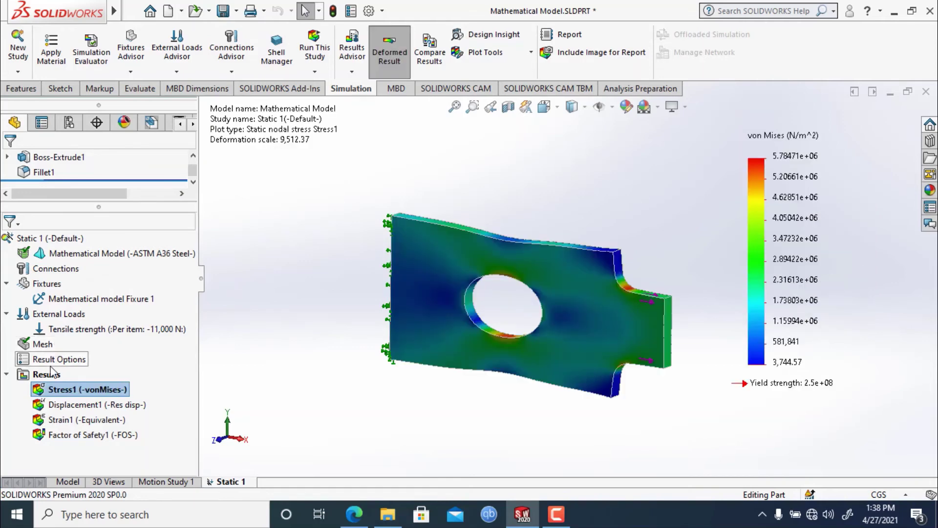
Start defining a fatigue check plot and compare the two loading types, keeping the first one with calculated factors.
right_click(53, 374)
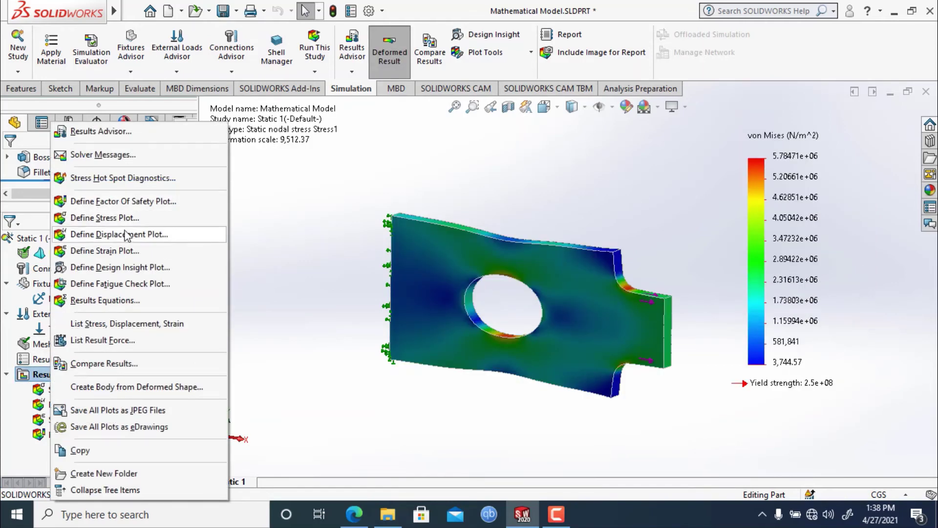
click(155, 285)
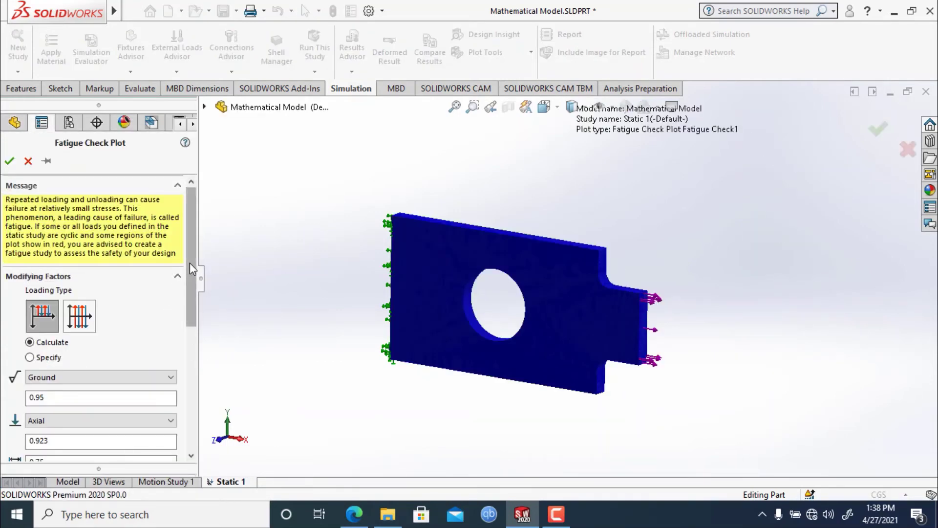
scroll(193, 299, down, 3)
scroll(195, 297, up, 1)
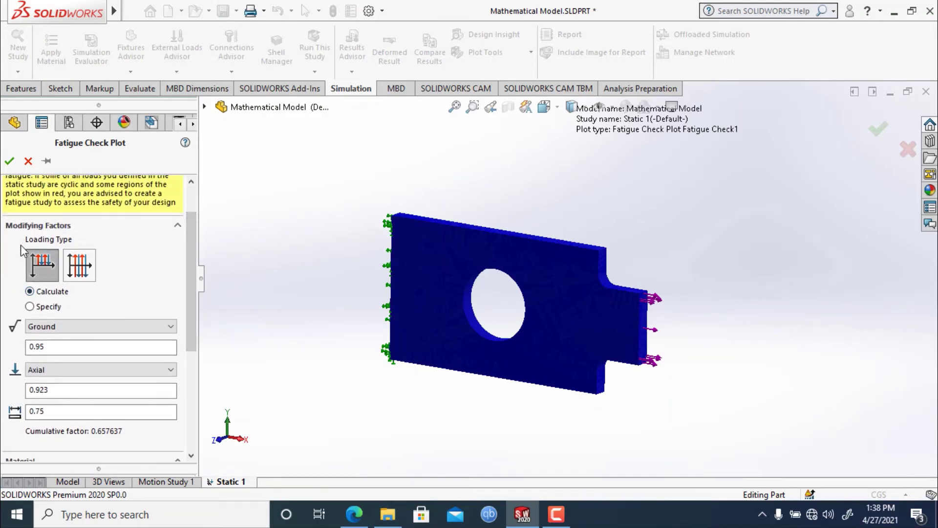
click(45, 266)
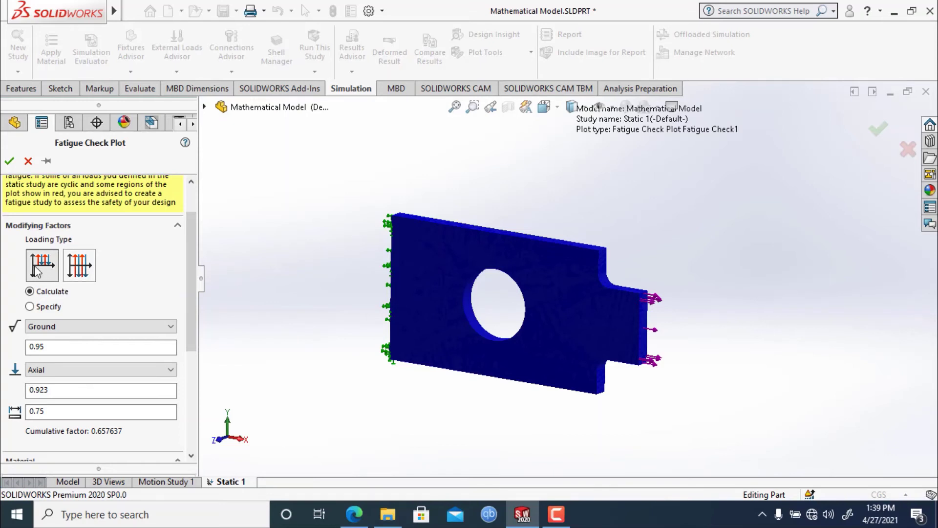
click(57, 268)
click(77, 279)
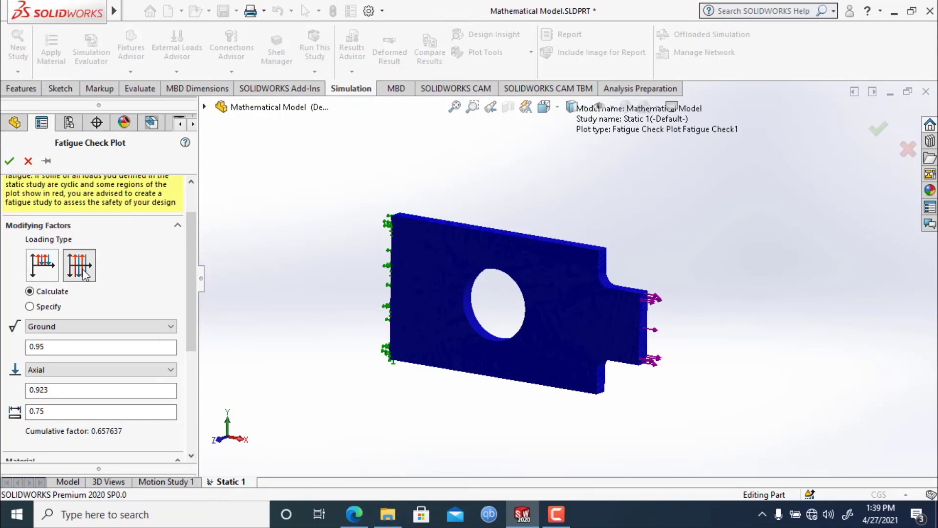
click(45, 269)
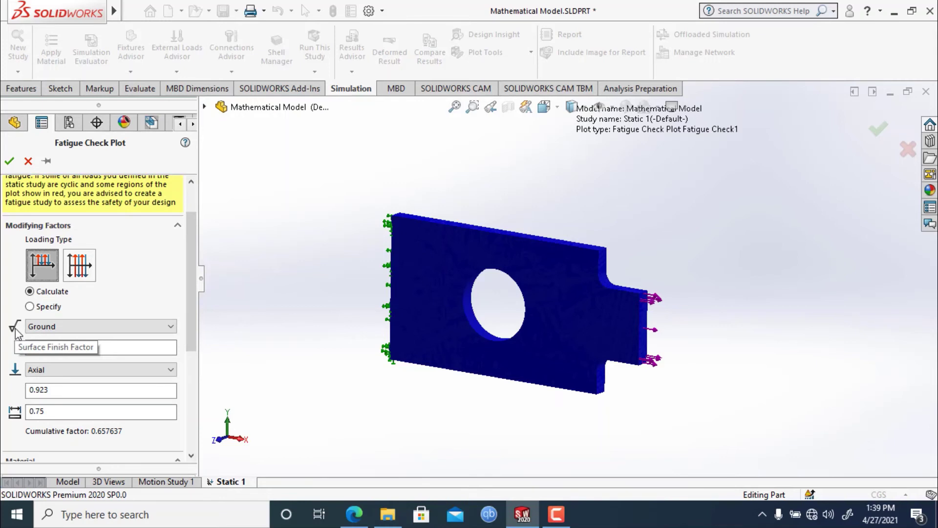
Set the surface finish factor to Machined and check the loading factor, keeping Axial.
click(101, 330)
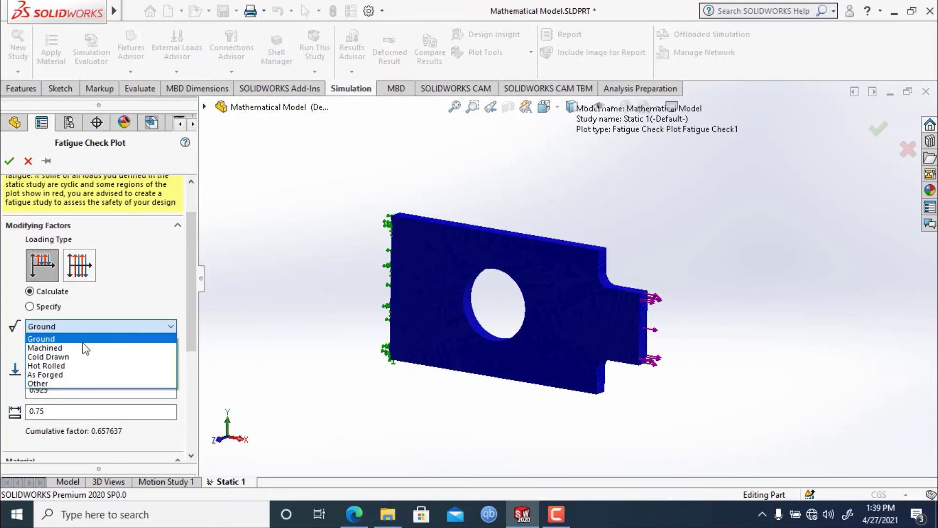
click(86, 347)
scroll(121, 281, down, 3)
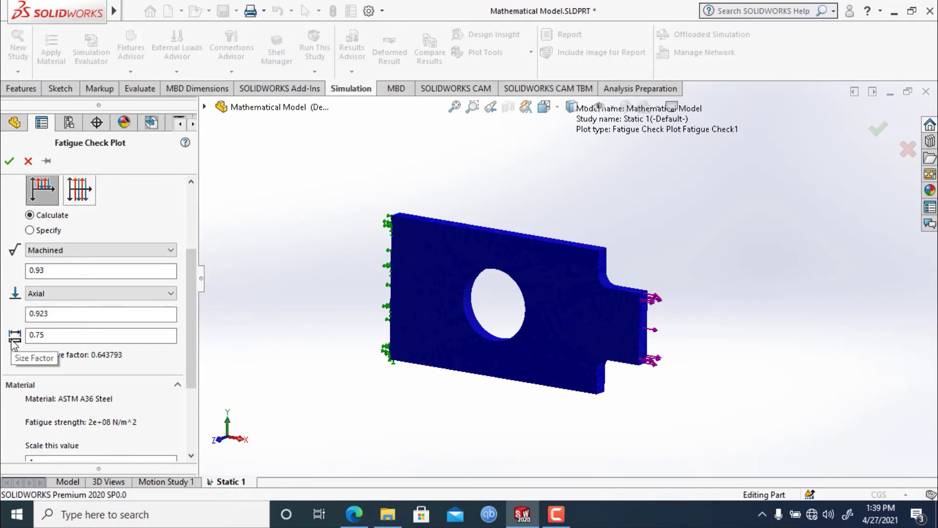
click(75, 293)
click(74, 293)
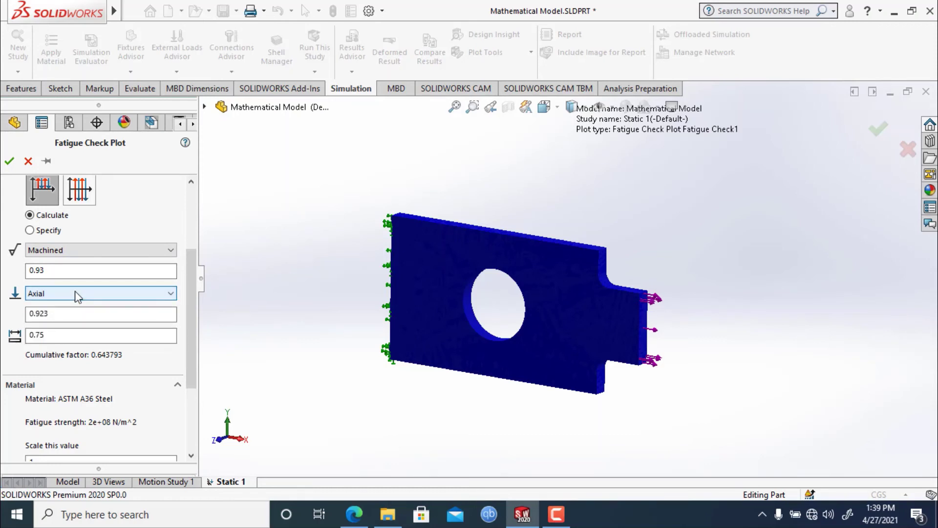
Review the remaining fatigue check options and create the plot.
scroll(75, 293, down, 3)
scroll(83, 296, up, 1)
scroll(83, 296, up, 2)
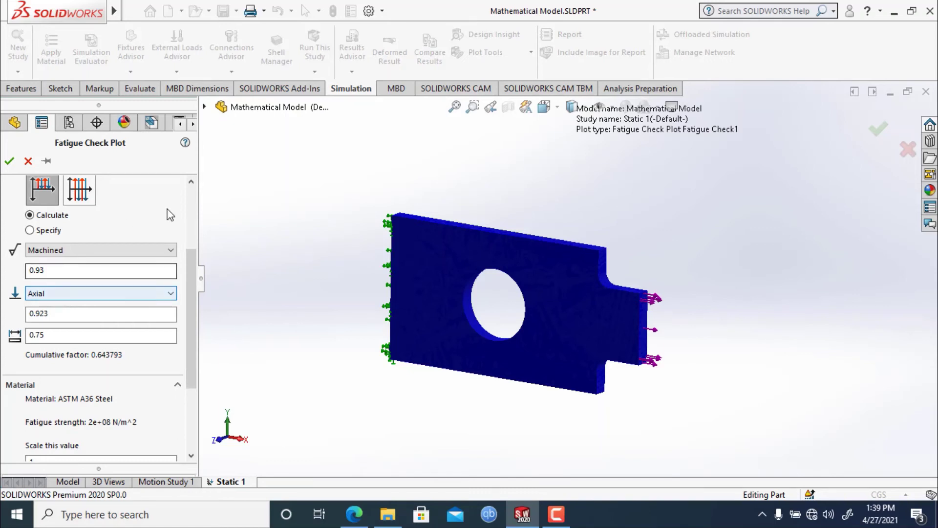
scroll(166, 217, up, 5)
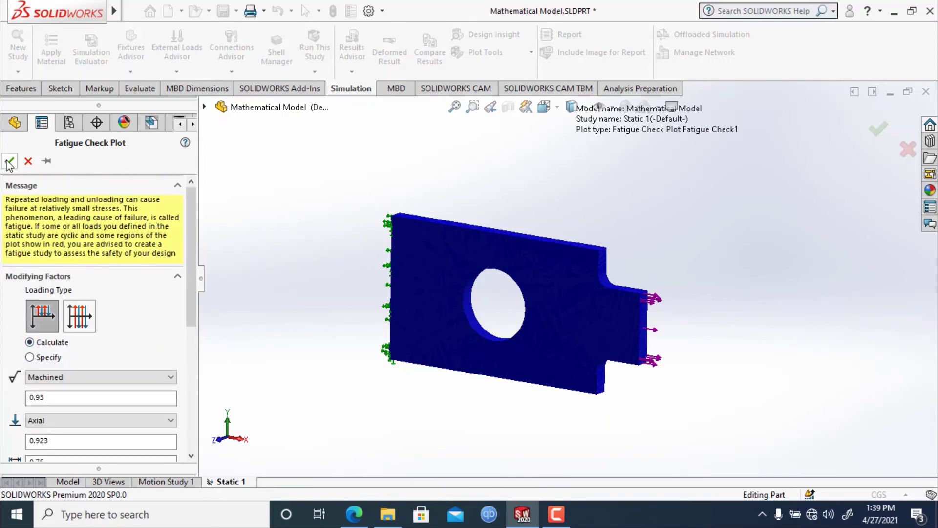
click(10, 161)
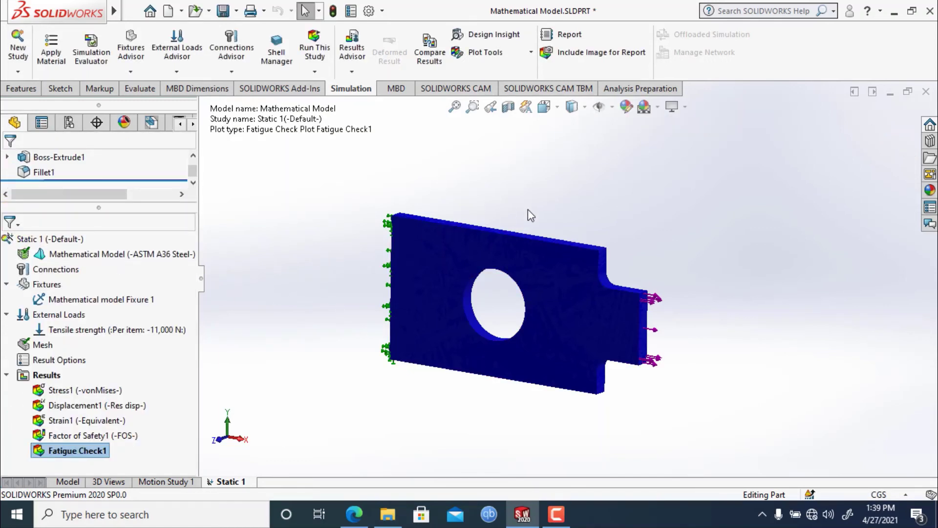
Examine the fatigue check plot on the plate up close and from both faces.
middle_drag(504, 225, 527, 252)
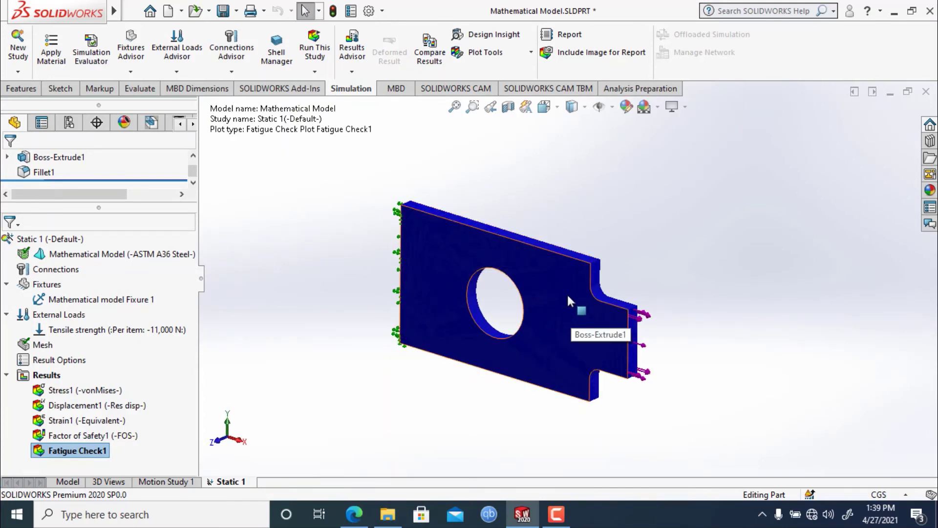
scroll(556, 304, down, 2)
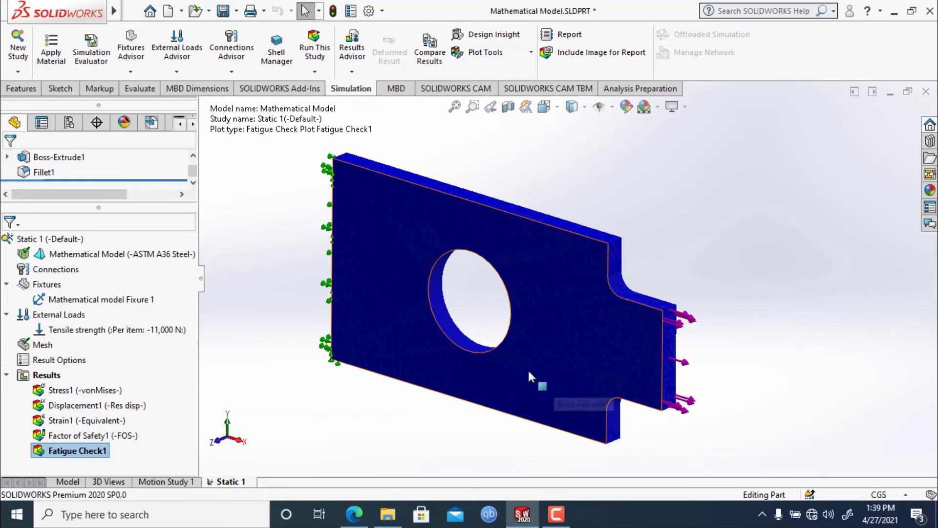
scroll(493, 353, down, 2)
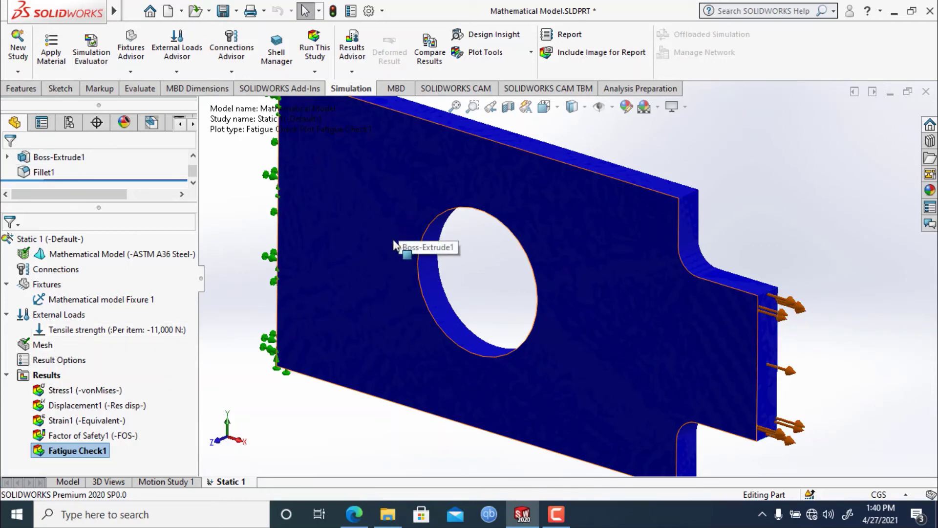
key(f)
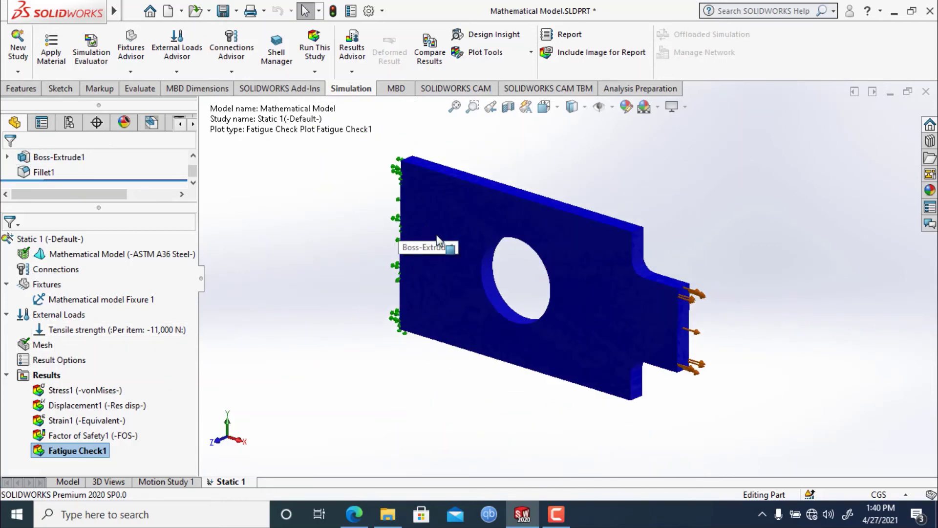
mouse_move(162, 333)
middle_drag(716, 235, 601, 250)
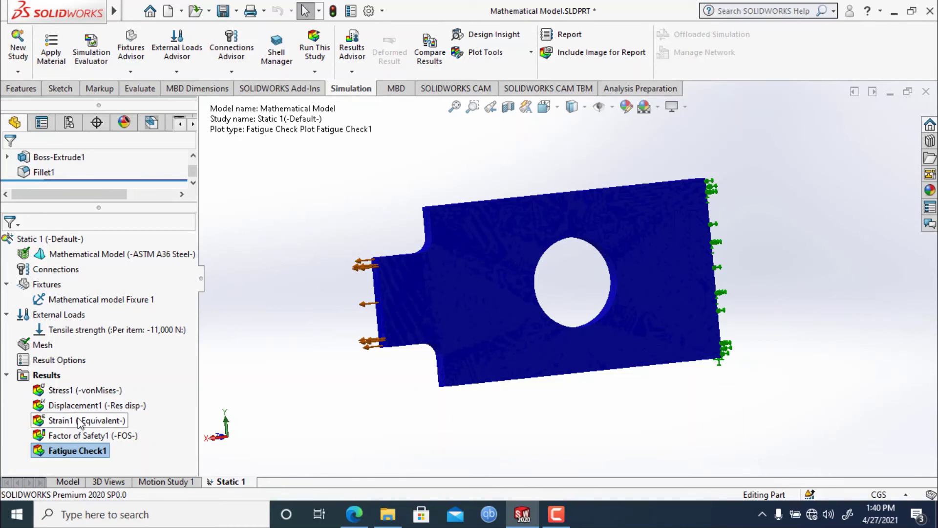
Show the Stress1 von Mises plot again and open the solver messages for the results.
click(14, 440)
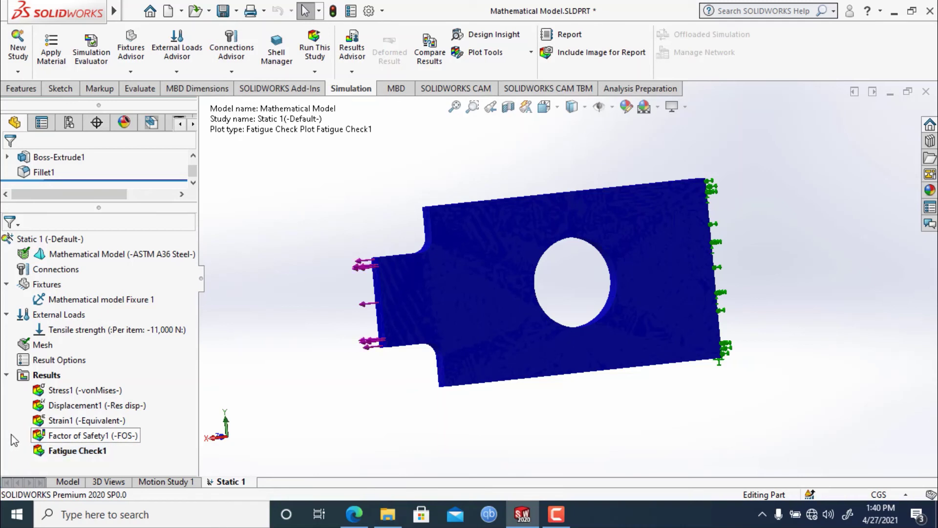
right_click(74, 390)
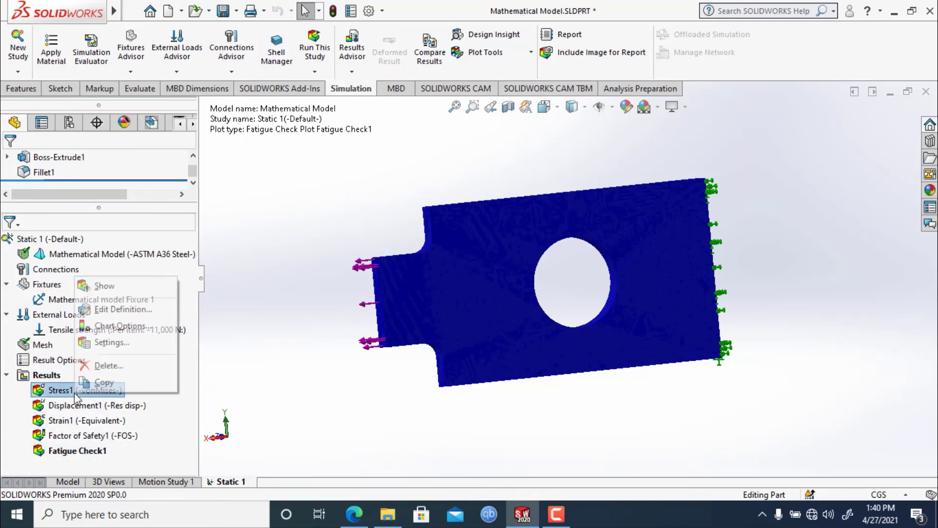
click(120, 292)
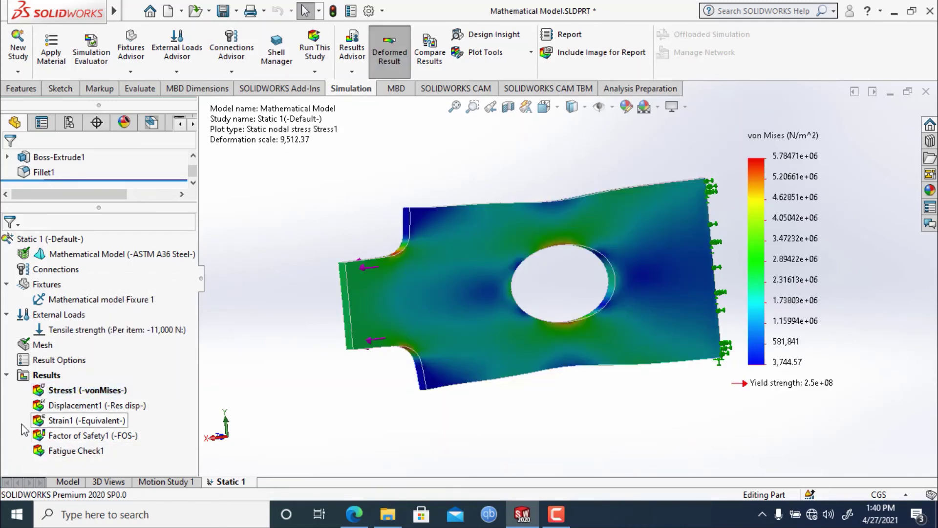
right_click(49, 375)
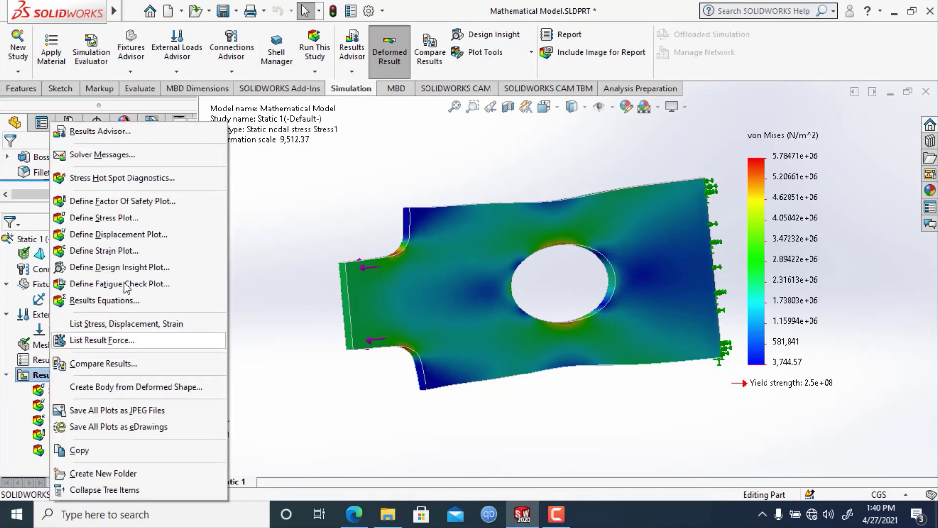
click(125, 154)
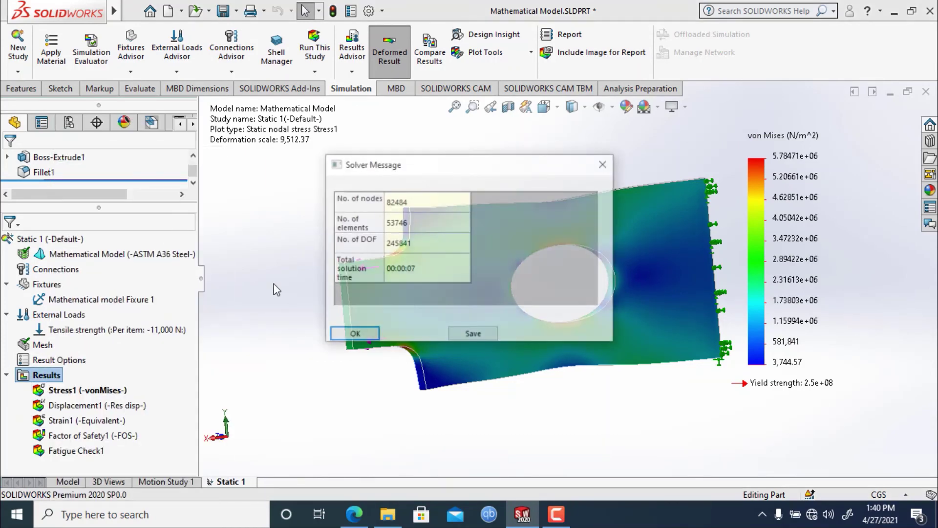
Save the solver message as an Excel CSV file named Solver Message 1 in the Beginner folder and close the message.
drag(451, 167, 339, 139)
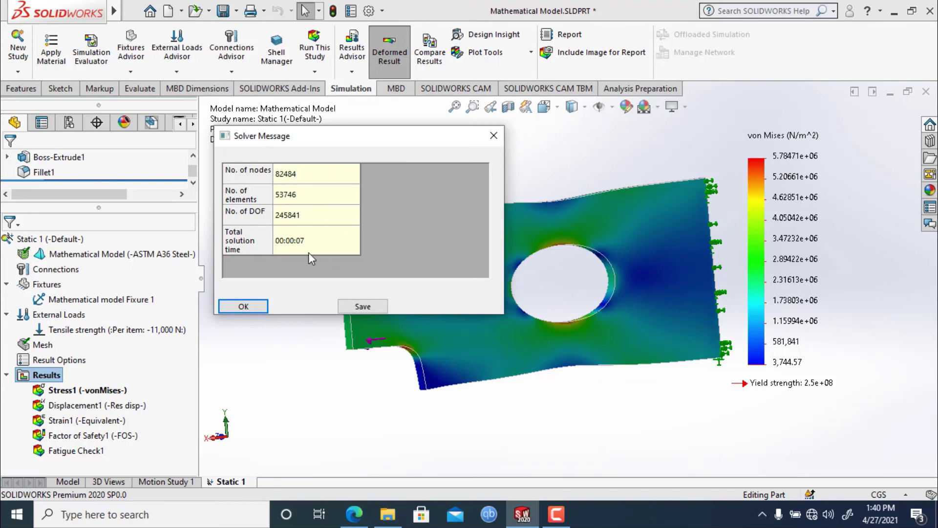
click(363, 306)
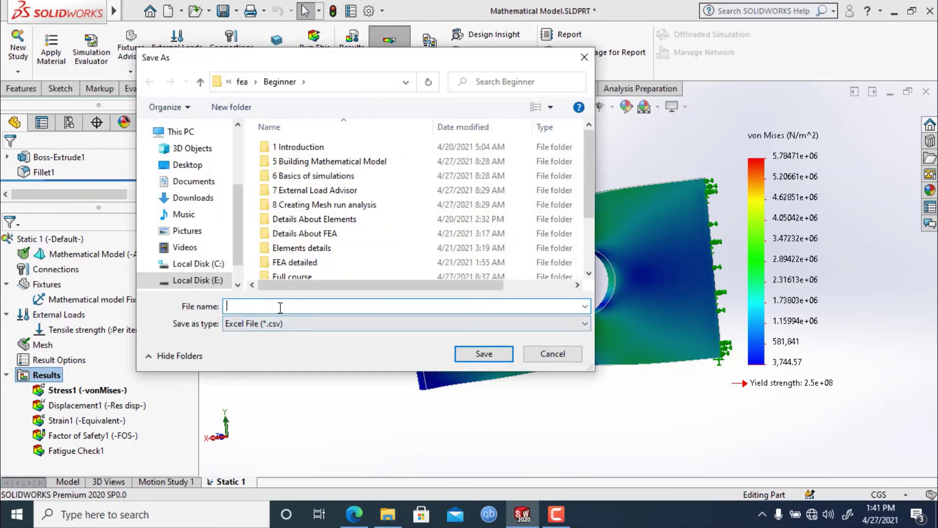
scroll(325, 188, down, 2)
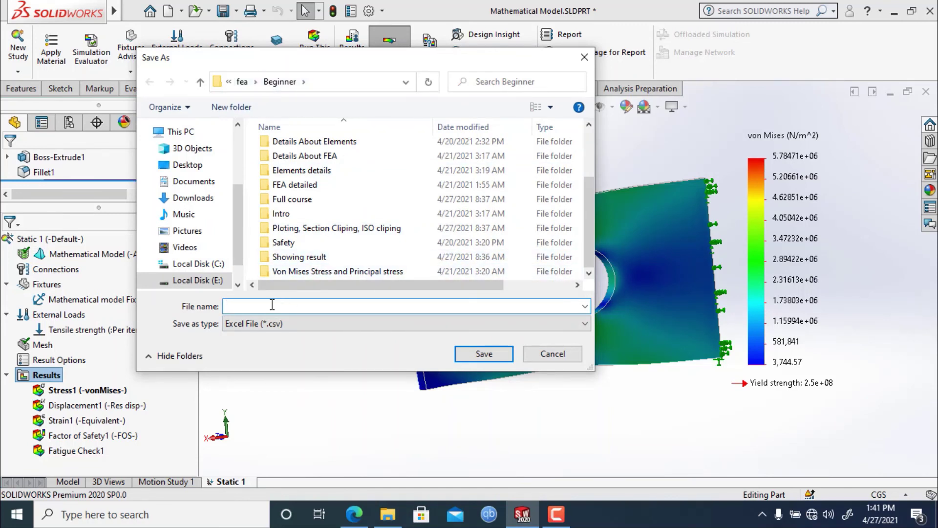
text(Solver Message 1)
click(497, 357)
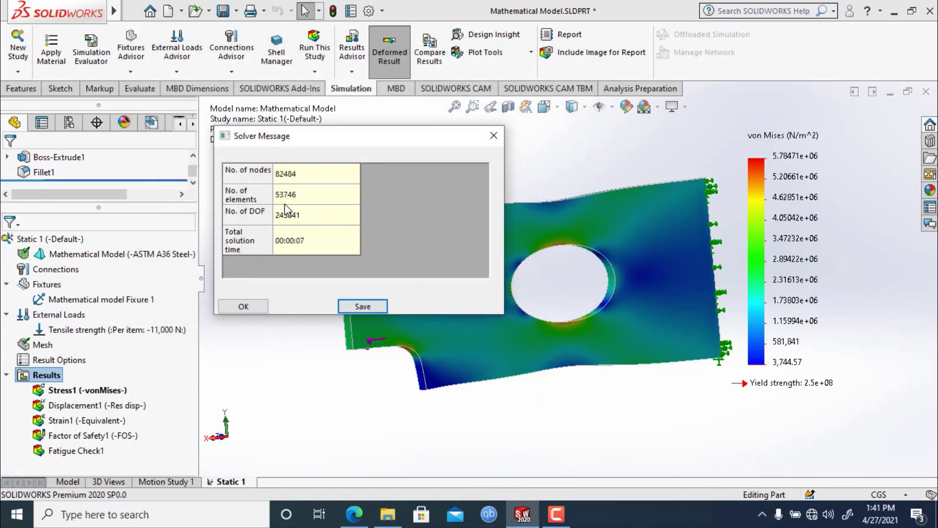
click(494, 135)
Turn the plate around to view the von Mises stress plot from its opposite face.
middle_drag(356, 212, 480, 228)
middle_drag(544, 197, 579, 212)
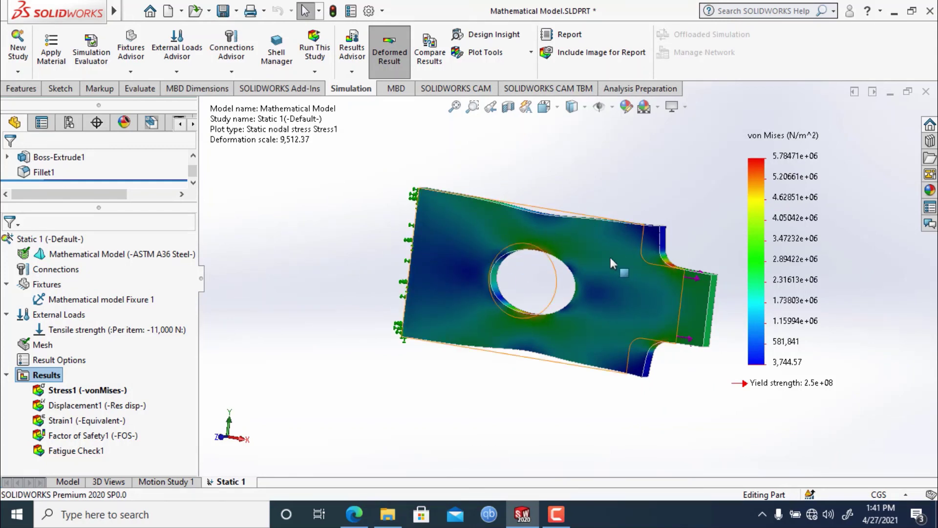
middle_drag(632, 201, 628, 186)
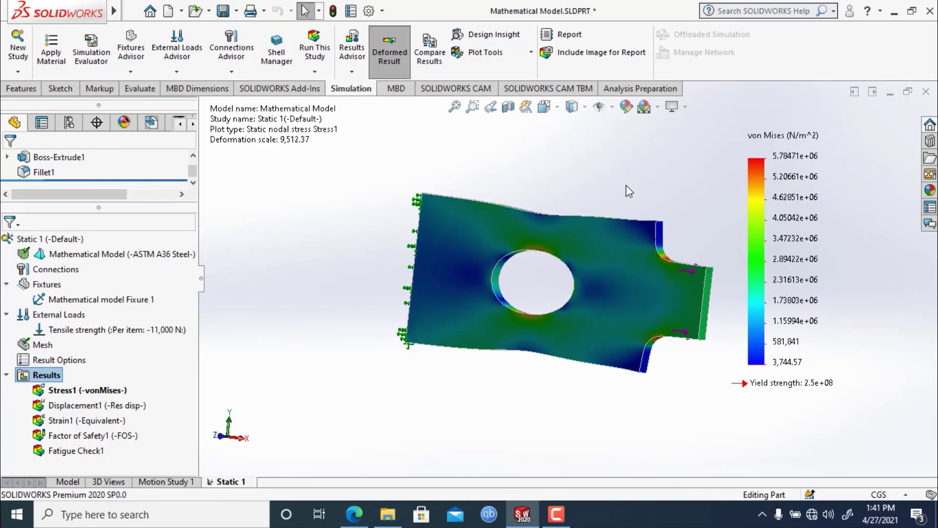